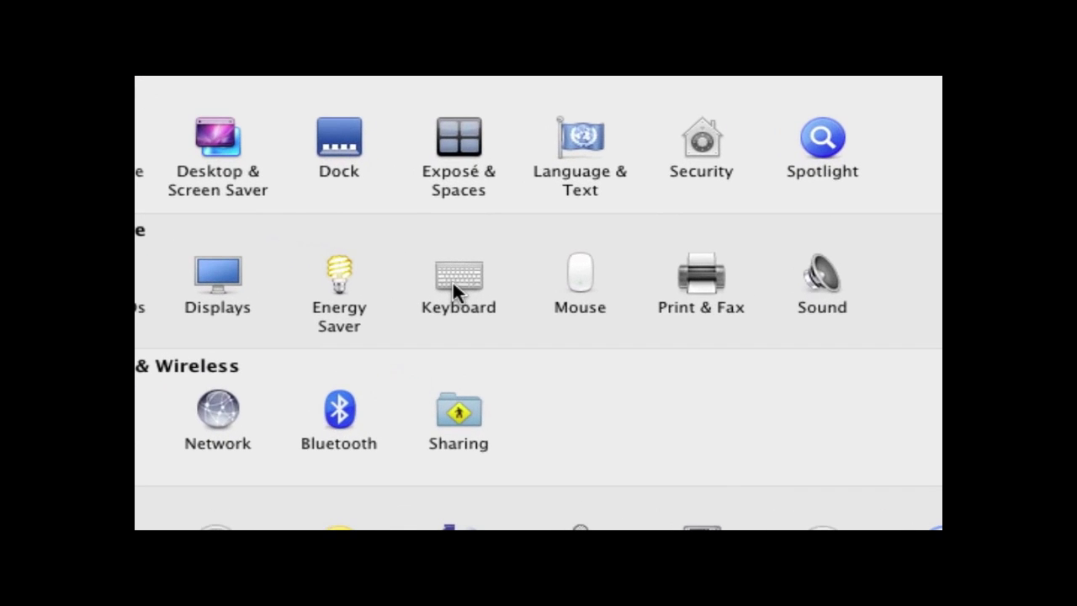
# Step: Move the browser window with the BetterTouchTool article lower and bring the Gestures window to the front
pyautogui.click(452, 280)
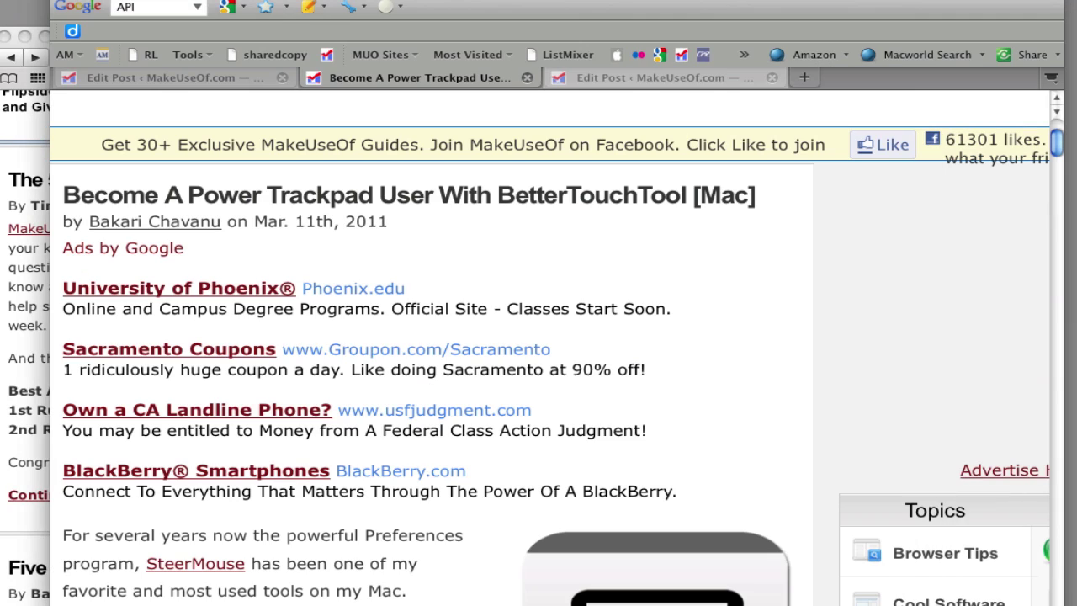
pyautogui.scroll(-2, 562, 350)
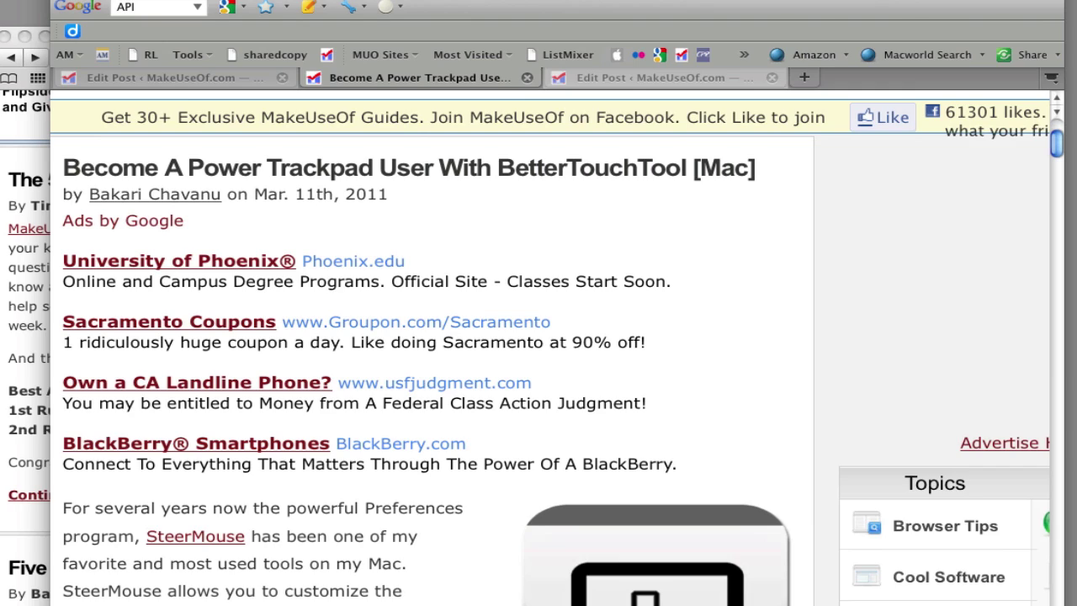
pyautogui.moveTo(578, 0); pyautogui.dragTo(474, 175)
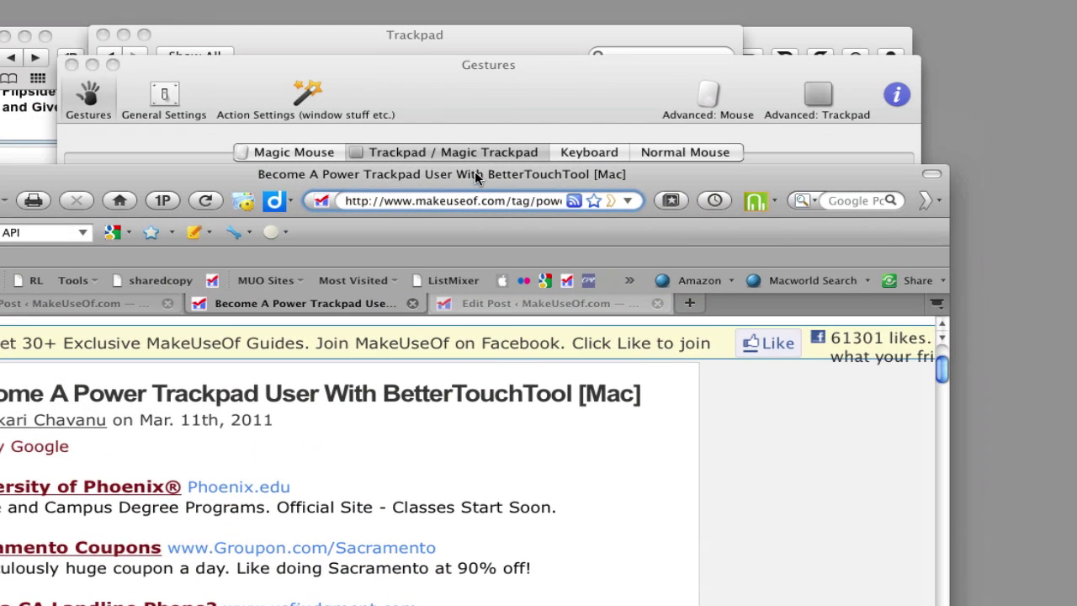
pyautogui.click(493, 94)
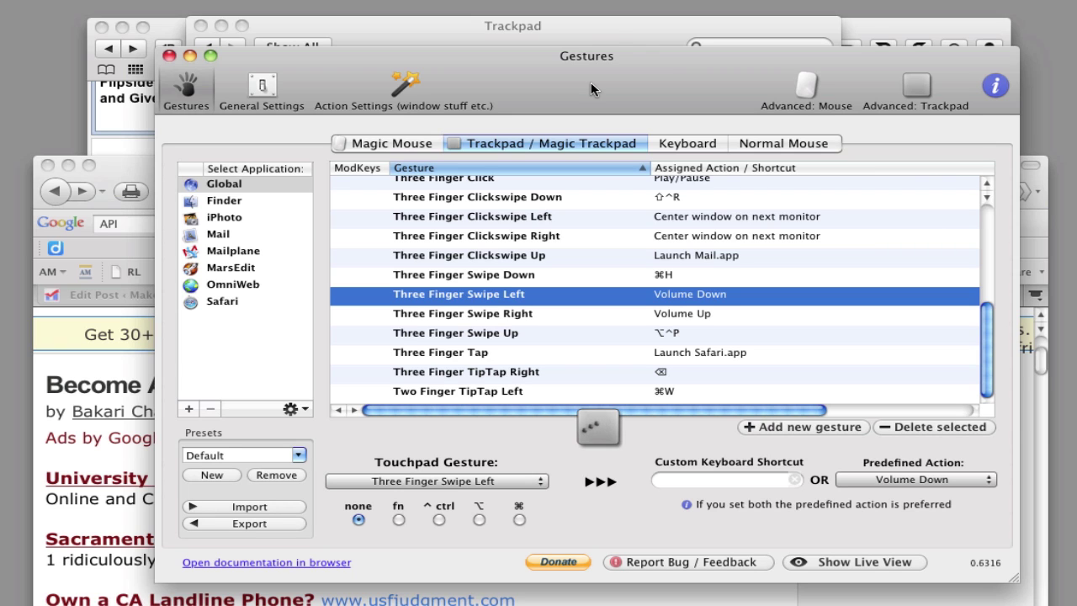
# Step: View and close the Trackpad preferences, and reposition the Gestures window in front of the browser windows
pyautogui.click(615, 35)
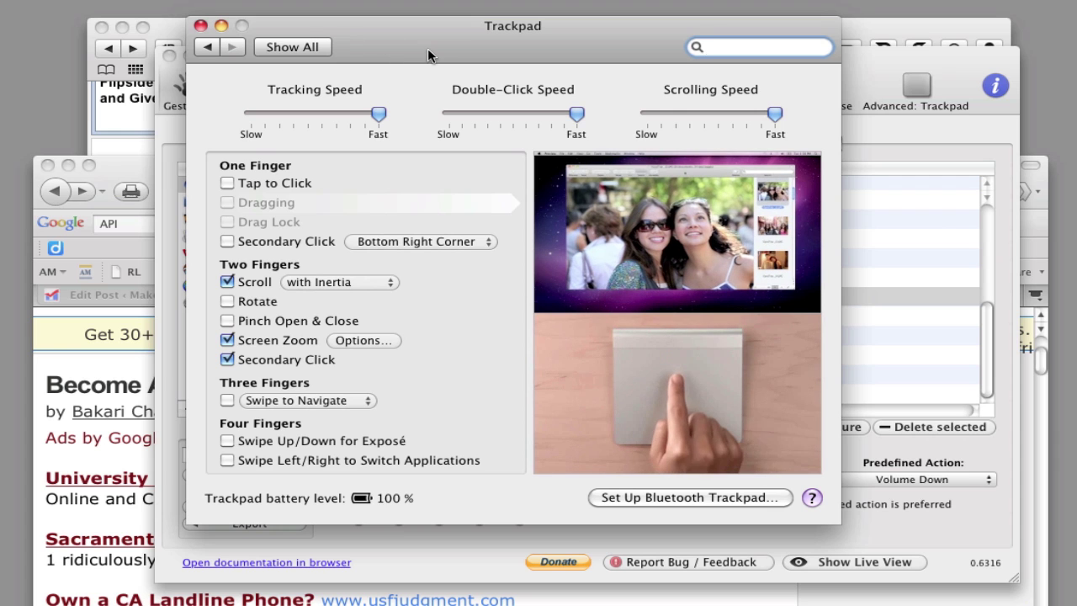
pyautogui.click(200, 26)
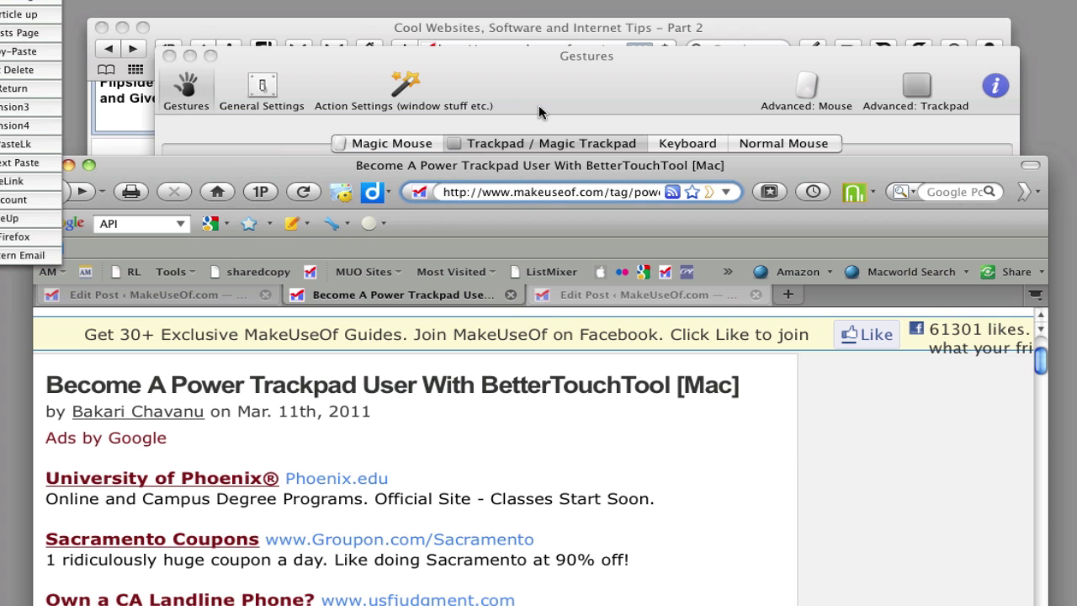
pyautogui.click(547, 98)
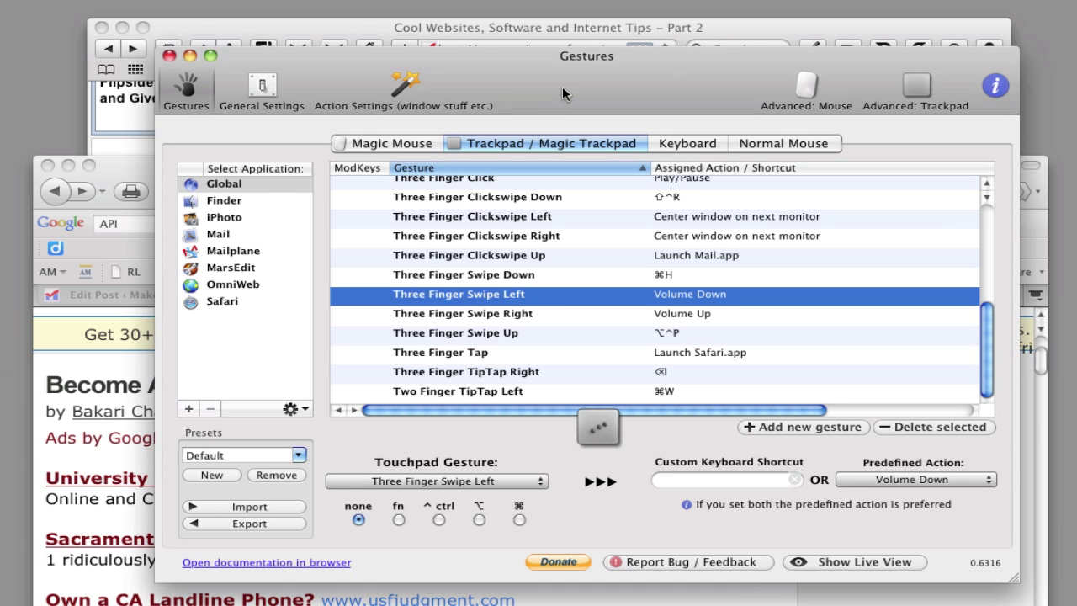
pyautogui.moveTo(564, 70); pyautogui.dragTo(614, 2)
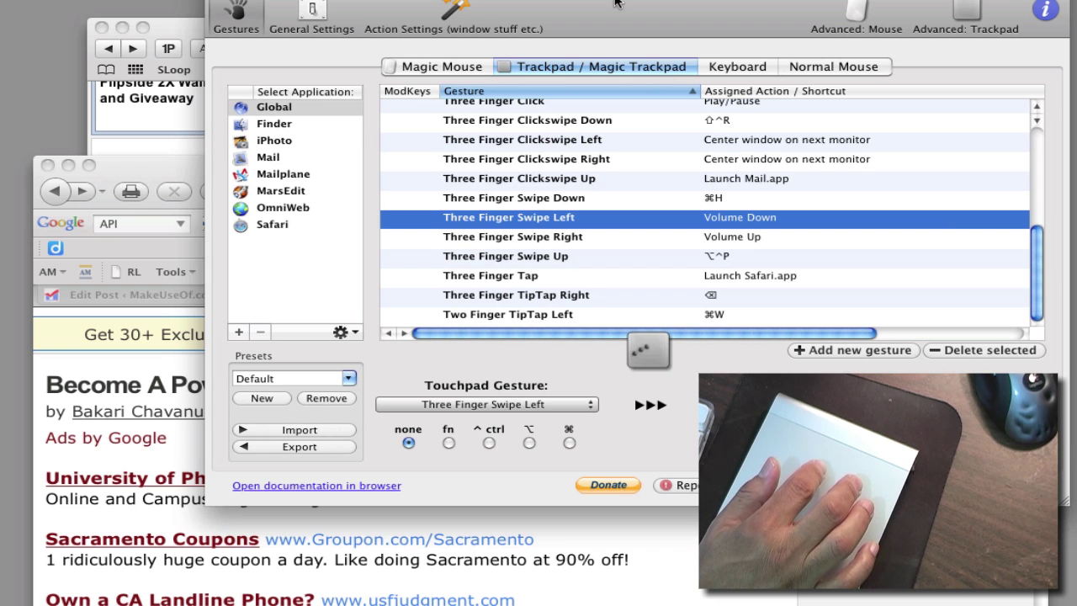
pyautogui.moveTo(614, 3); pyautogui.dragTo(621, 9)
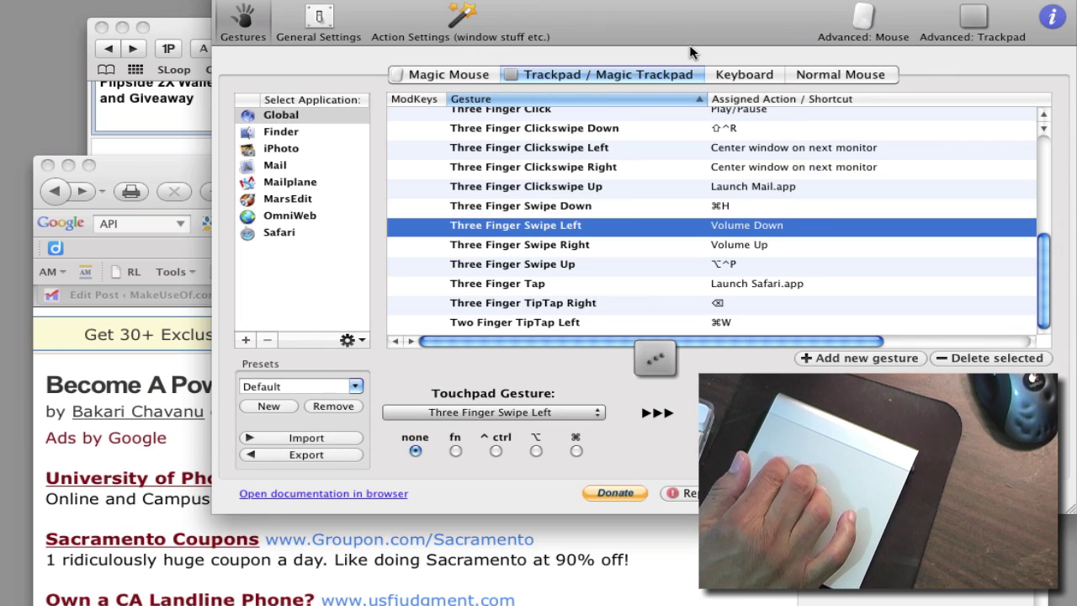
# Step: Test the volume gestures by lowering the system volume, raising it, and lowering it again
pyautogui.press('XF86AudioLowerVolume')
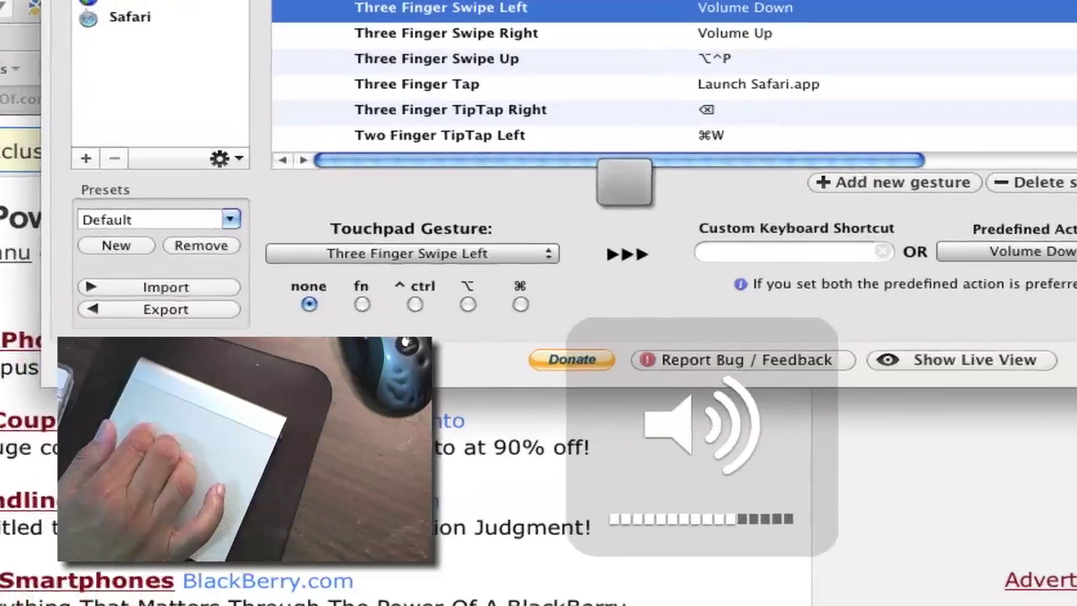
pyautogui.press('XF86AudioRaiseVolume')
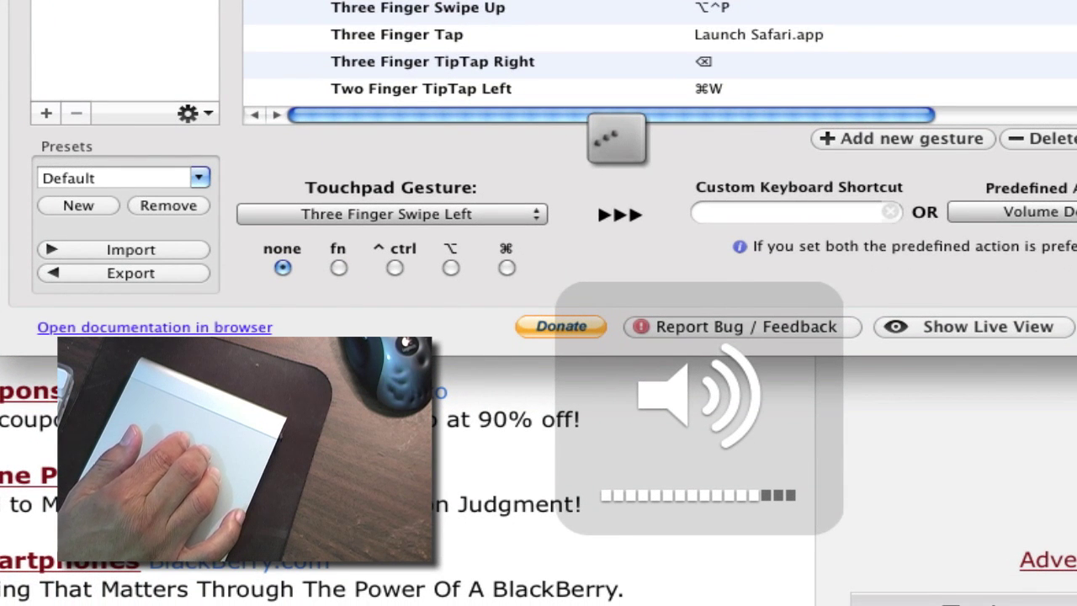
pyautogui.press('XF86AudioLowerVolume')
pyautogui.press('XF86AudioLowerVolume')
pyautogui.press('XF86AudioLowerVolume')
pyautogui.press('XF86AudioLowerVolume')
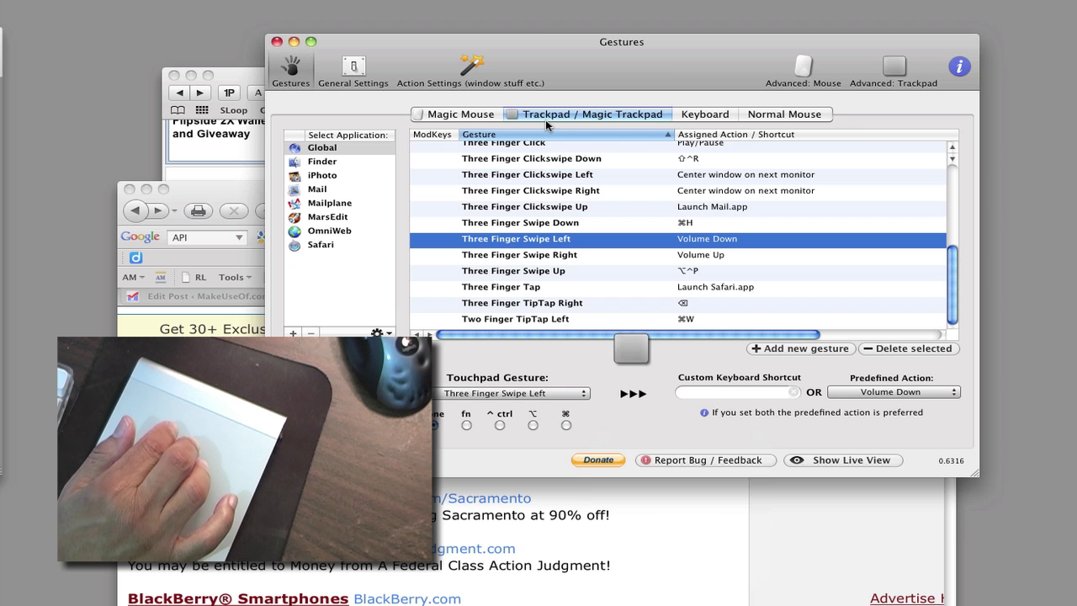
# Step: Switch to Safari, reposition its window, and go back to the MakeUseOf home page to view its end
pyautogui.press('super+Tab')
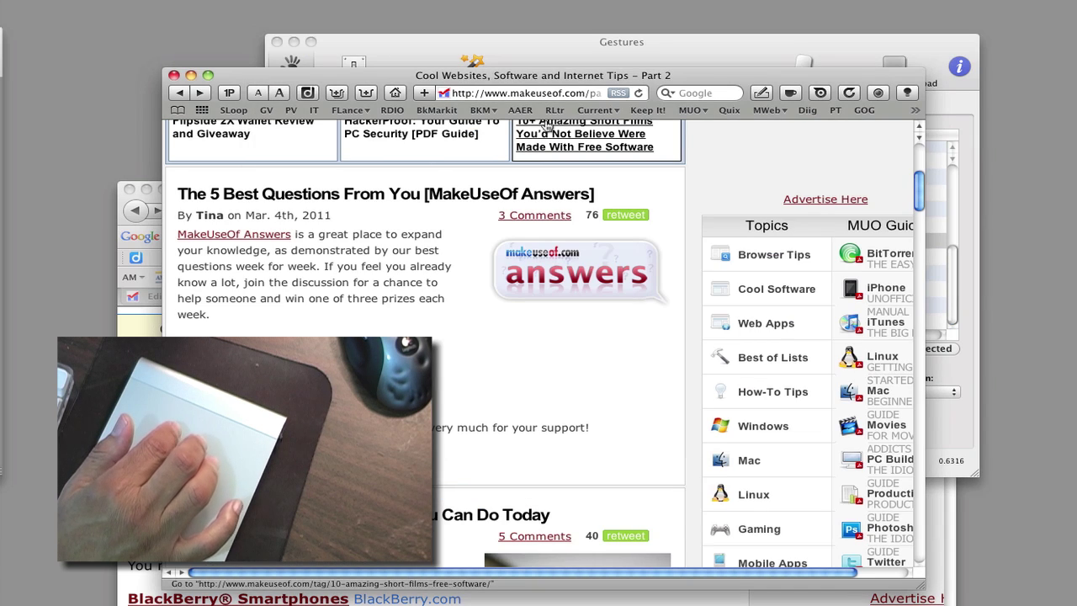
pyautogui.moveTo(628, 77); pyautogui.dragTo(654, 56)
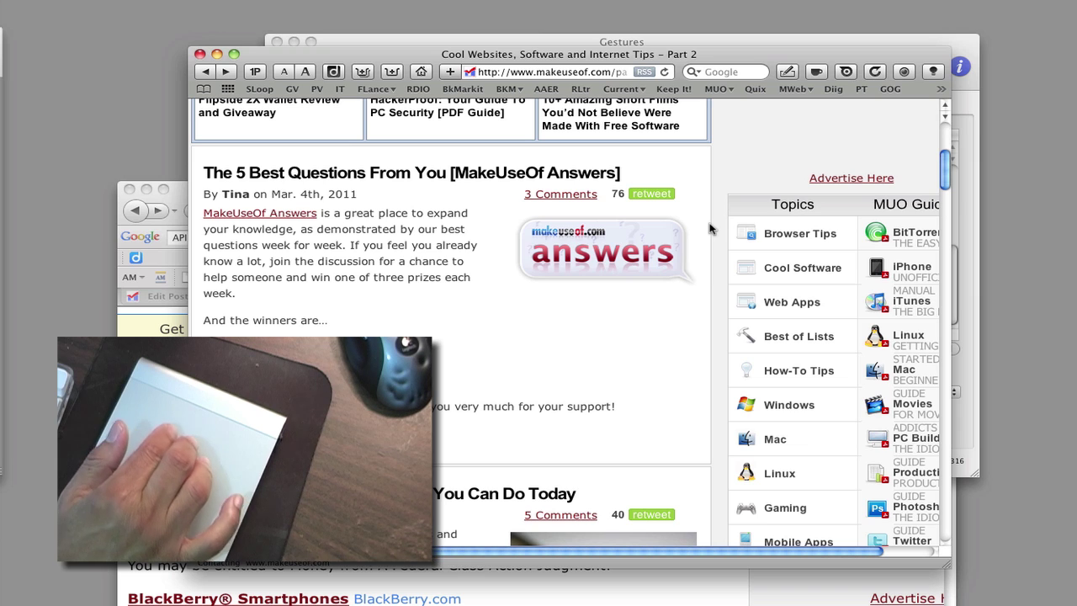
pyautogui.press('super+[')
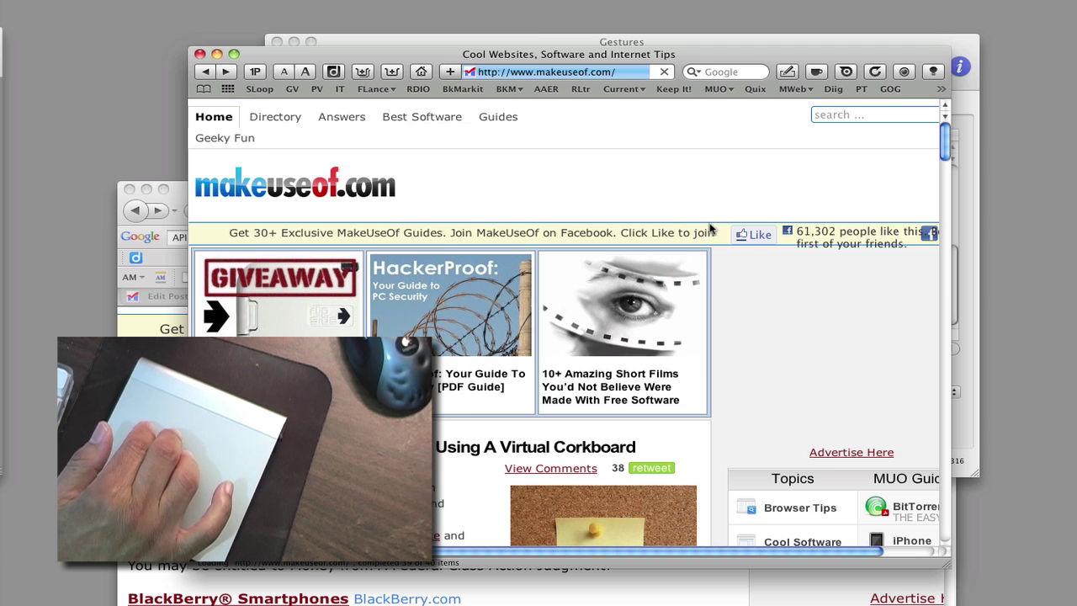
pyautogui.scroll(-20, 709, 228)
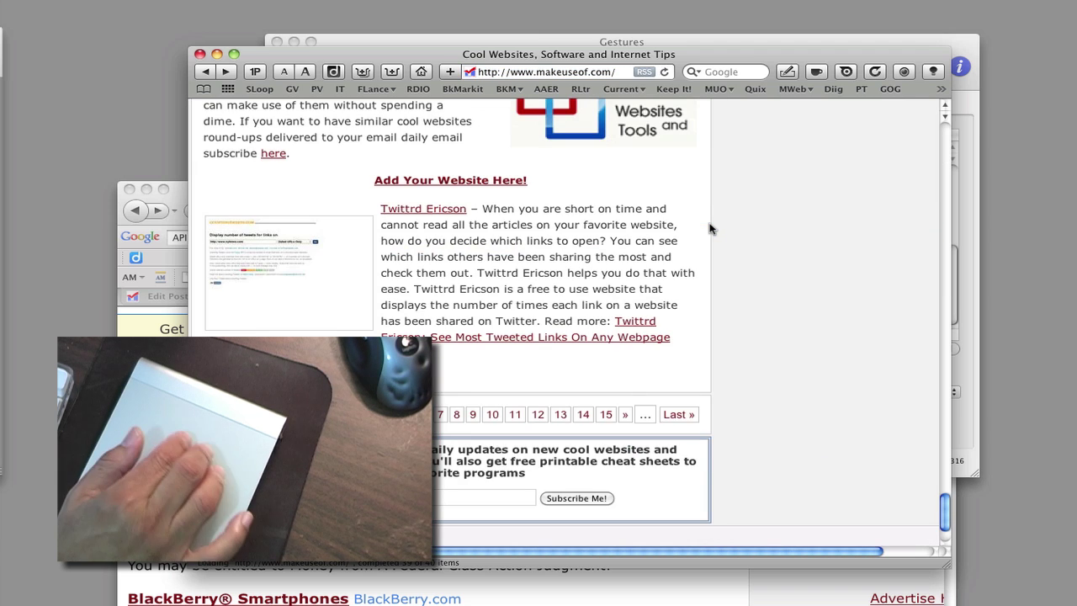
# Step: Show the application launcher menu over the web page, dismiss it, and go forward to the Part 2 page
pyautogui.rightClick(716, 208)
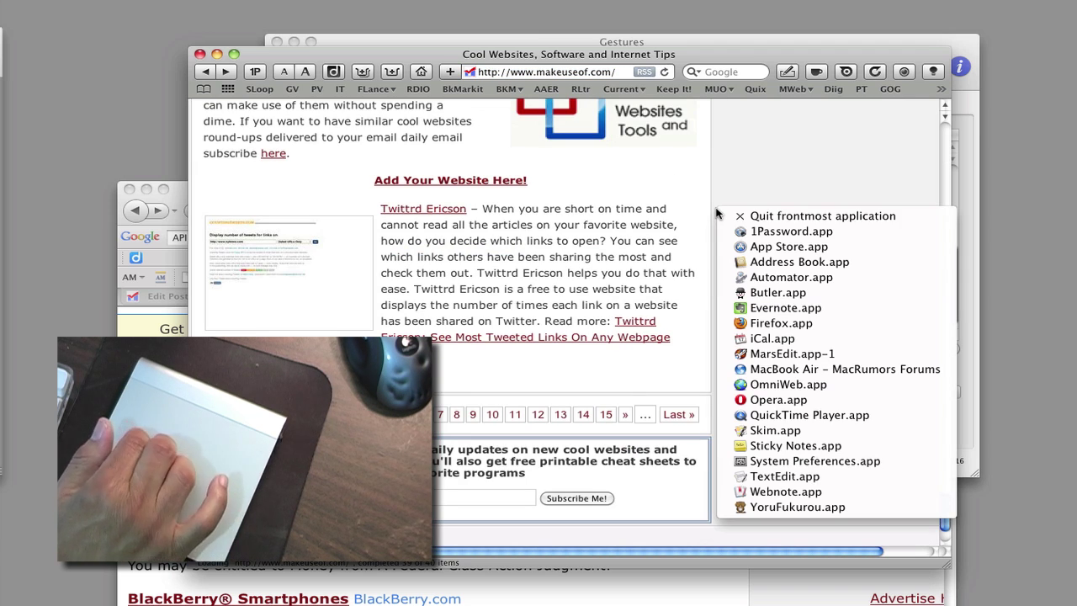
pyautogui.press('Down')
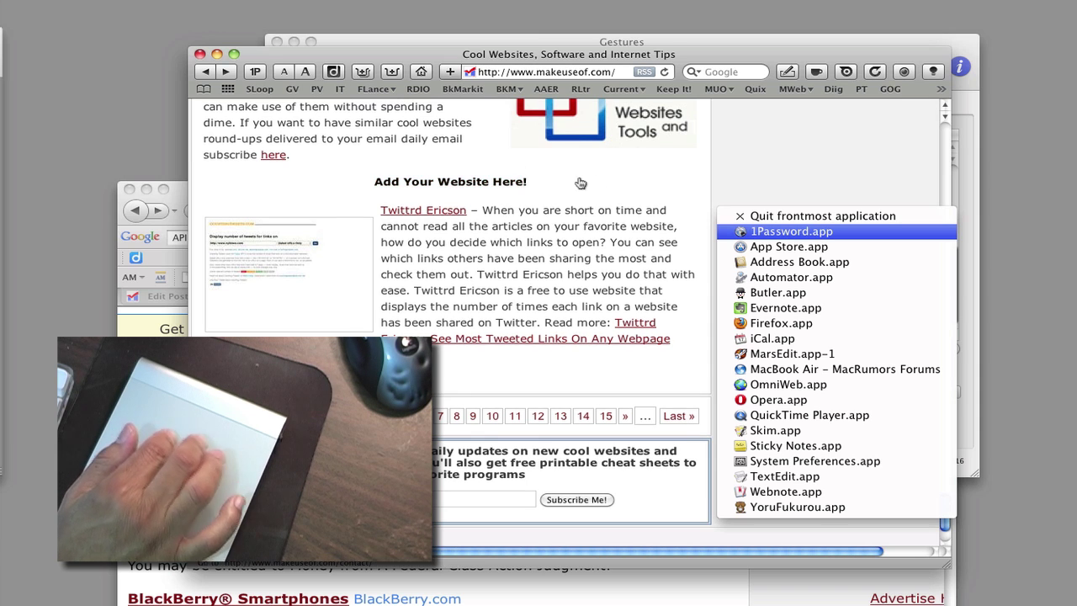
pyautogui.rightClick(646, 185)
pyautogui.press('super+bracketright')
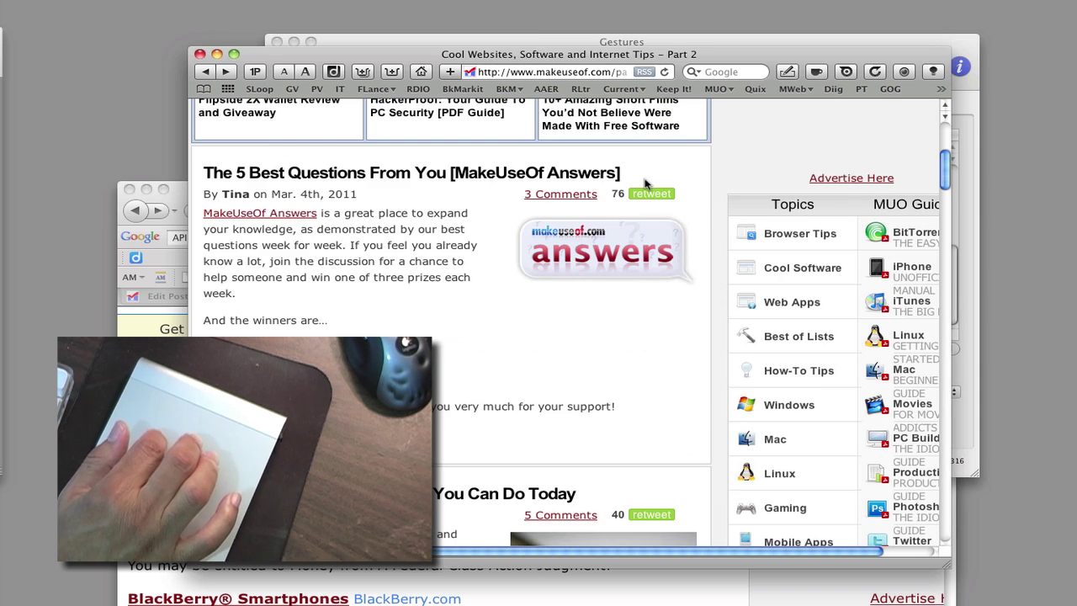
# Step: Bring the Gestures window forward, reposition it, and repeatedly show and dismiss the application launcher menu
pyautogui.click(623, 43)
pyautogui.moveTo(645, 61); pyautogui.dragTo(614, 27)
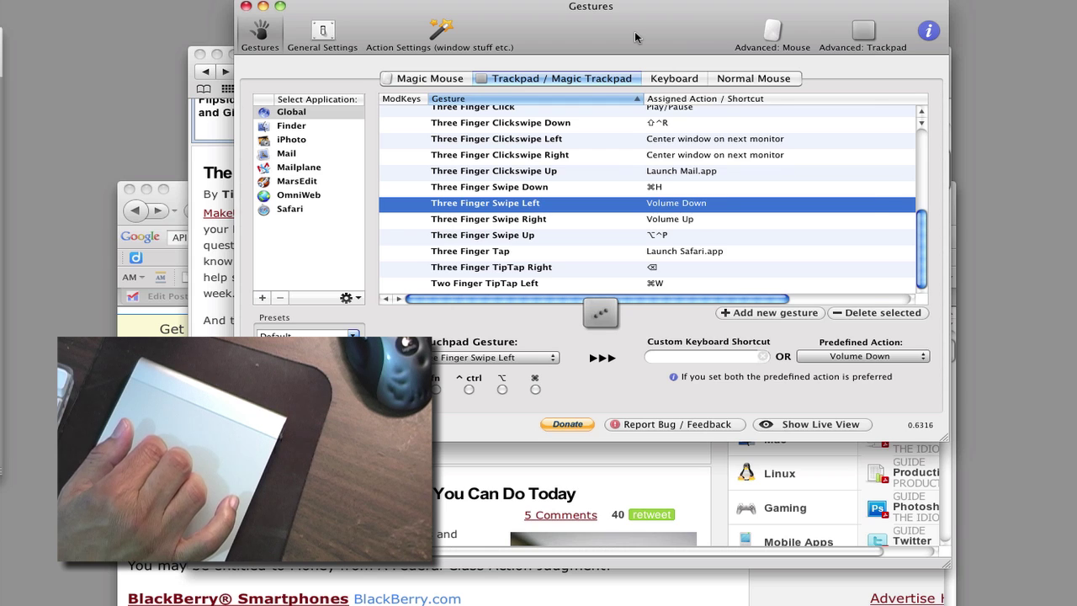
pyautogui.rightClick(635, 31)
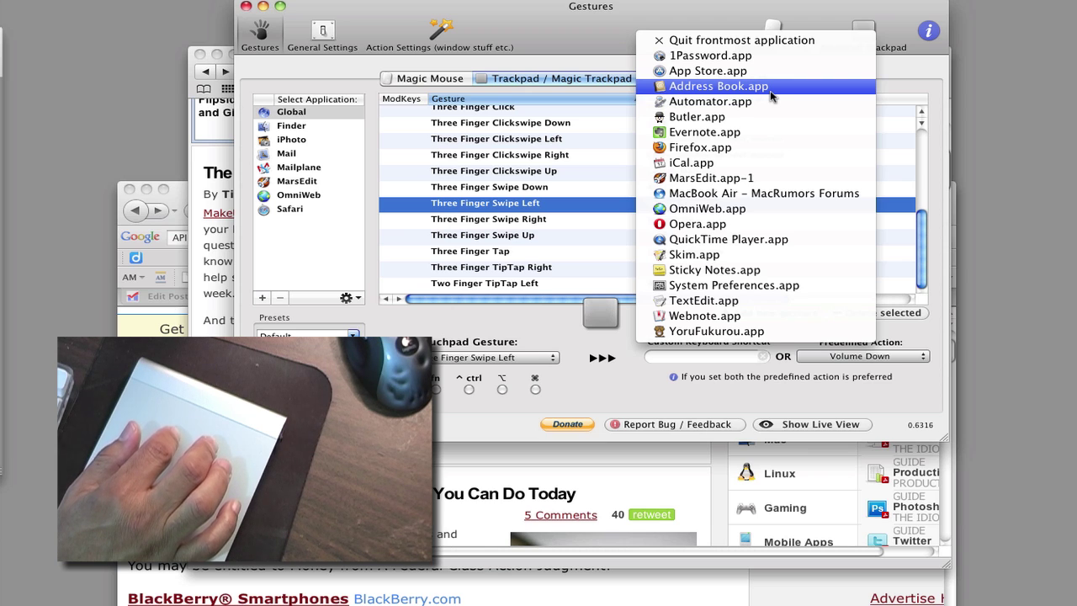
pyautogui.click(695, 10)
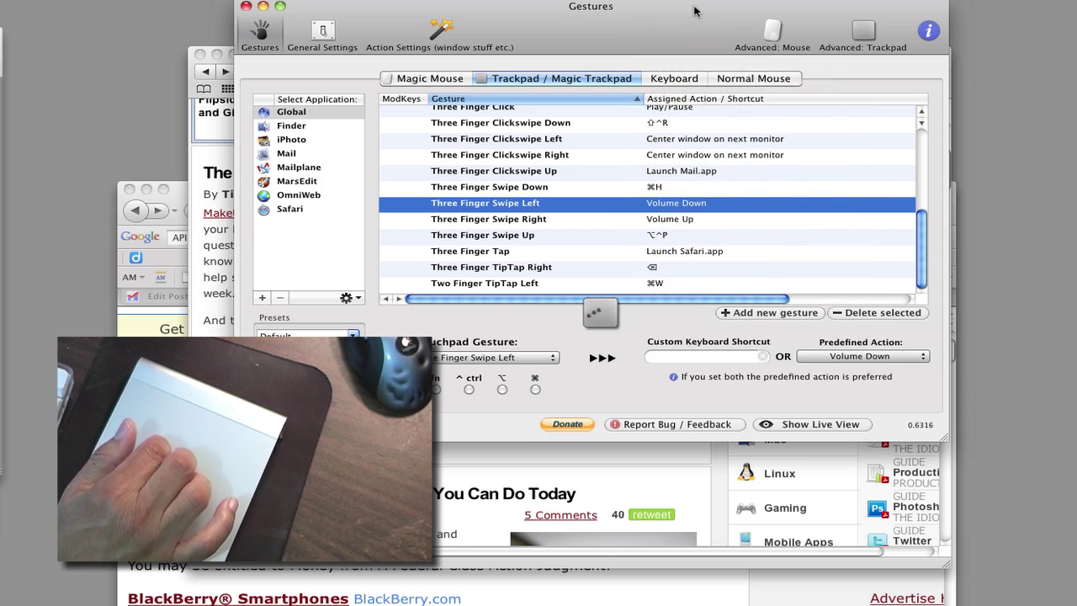
pyautogui.hotkey('ctrl', 'alt', 'p')
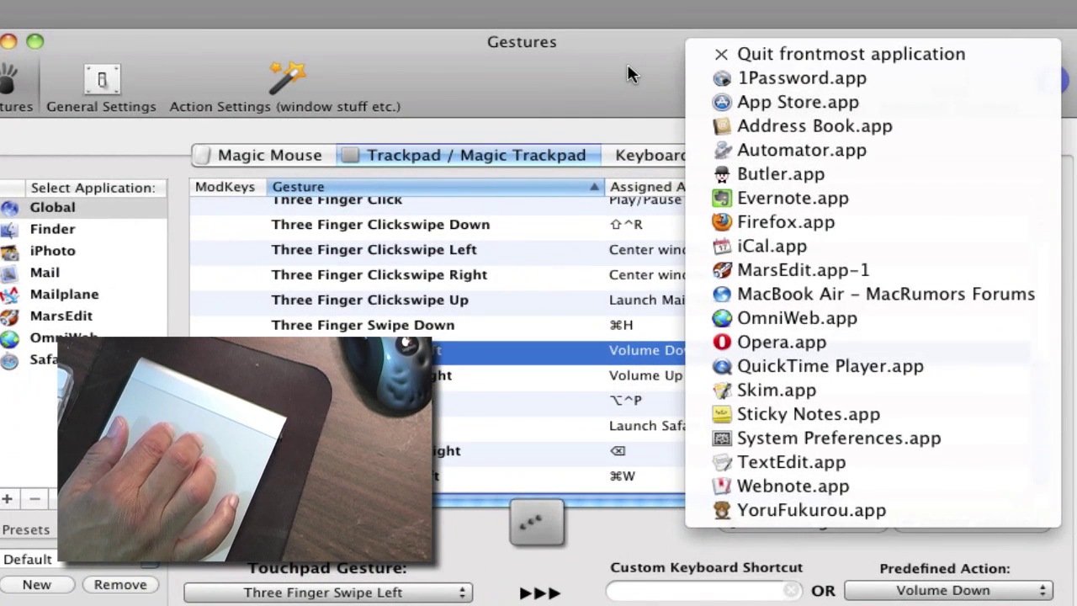
pyautogui.click(651, 36)
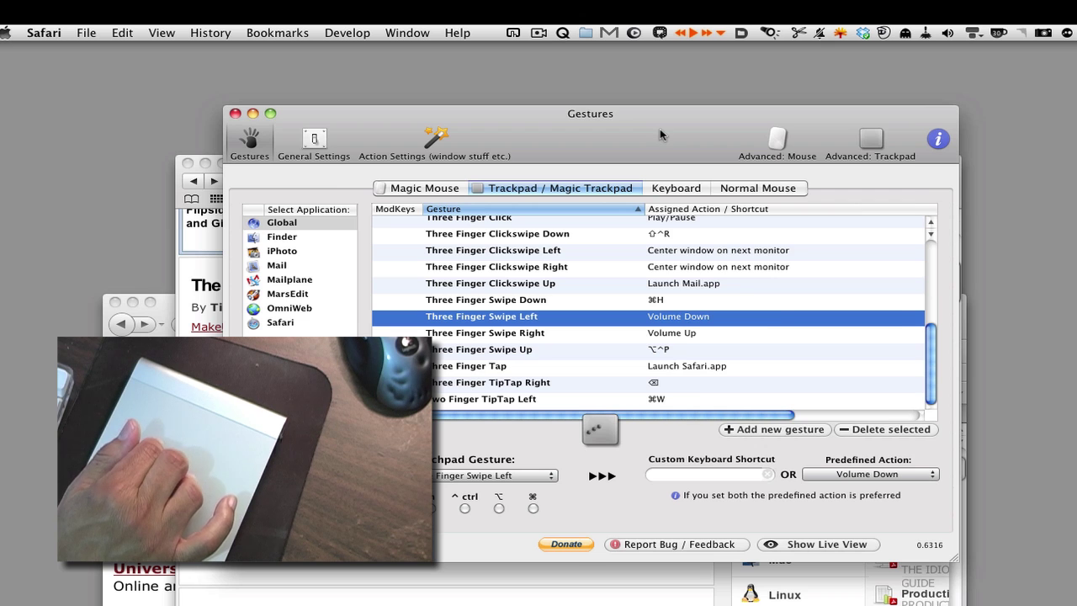
pyautogui.rightClick(660, 129)
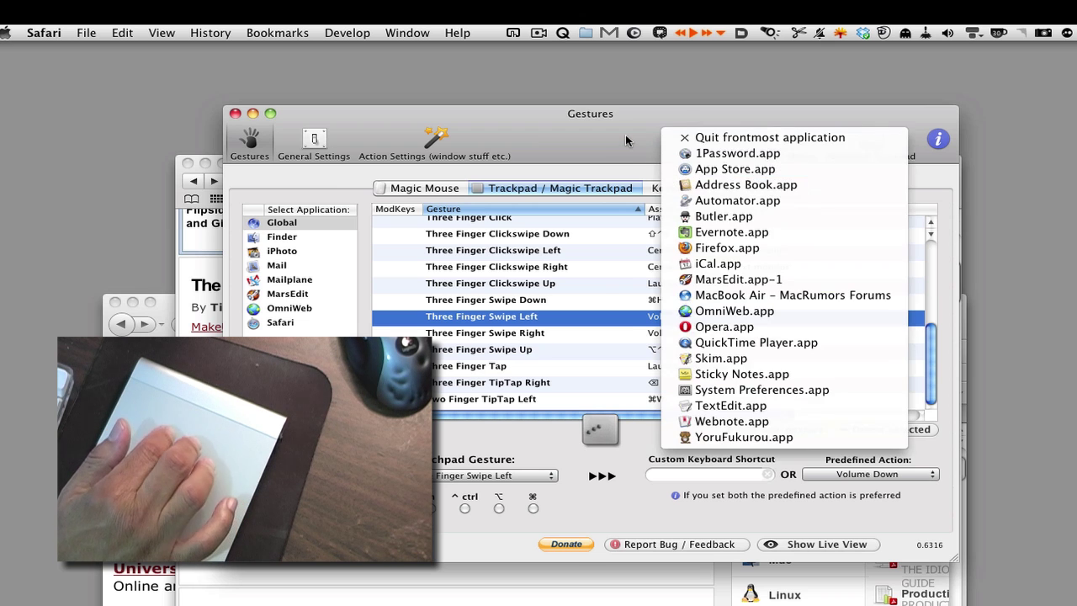
pyautogui.click(625, 133)
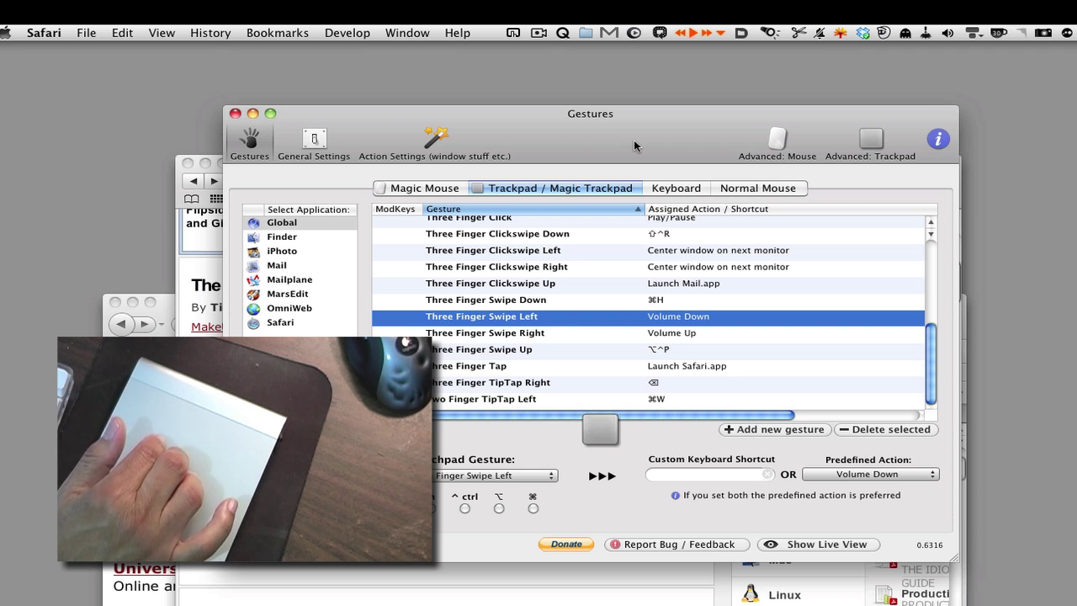
# Step: Bring up Mail, hide it again, and return to the Gestures window
pyautogui.press('super+Tab')
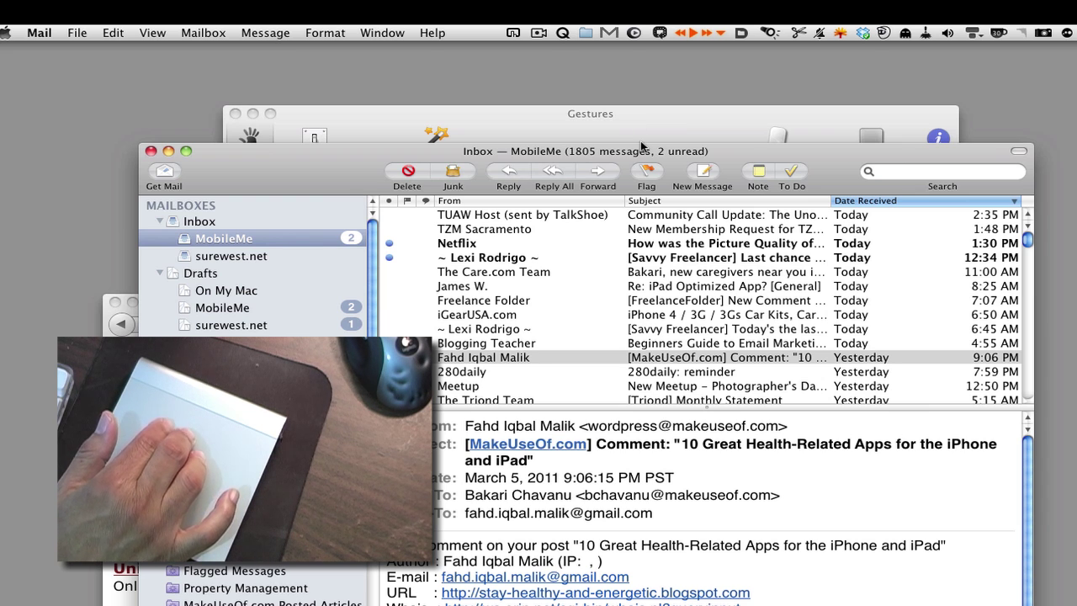
pyautogui.press('super+h')
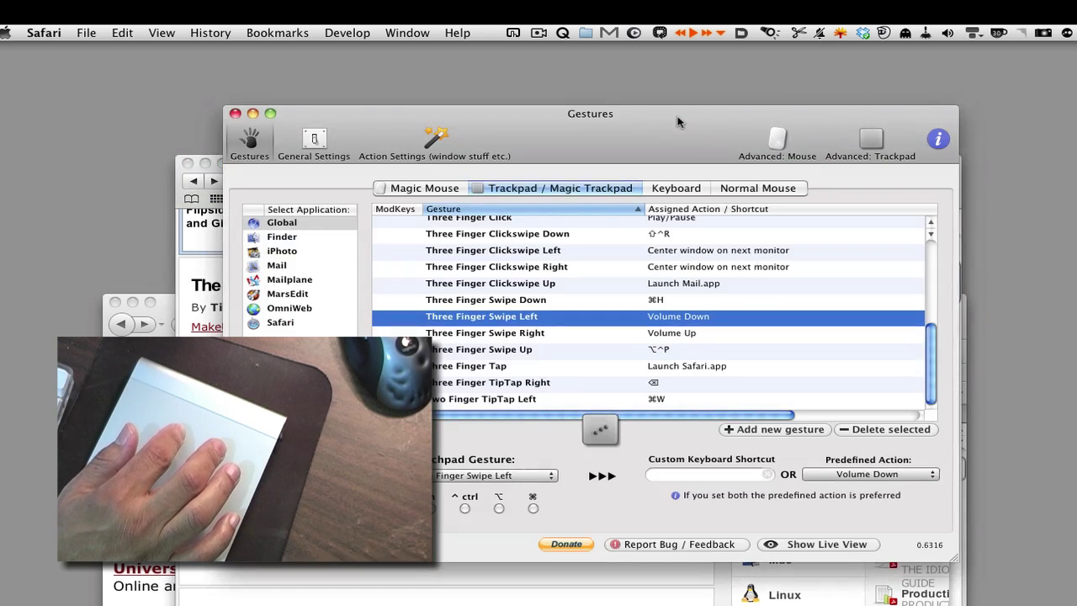
pyautogui.click(678, 122)
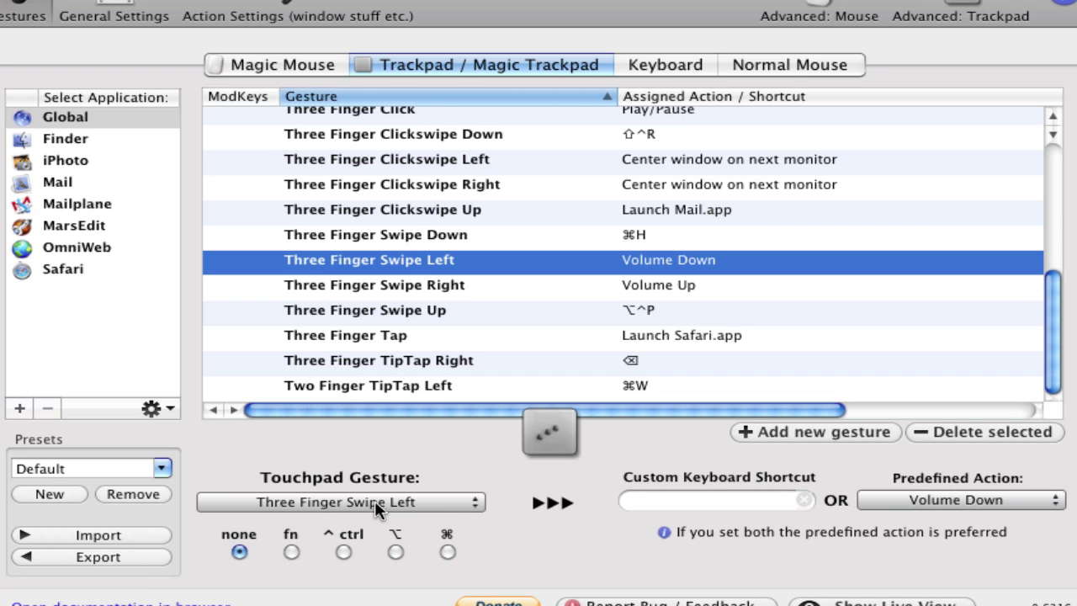
# Step: Add a new Global trackpad gesture and set it to TipSwipe Left Finger Up
pyautogui.click(795, 432)
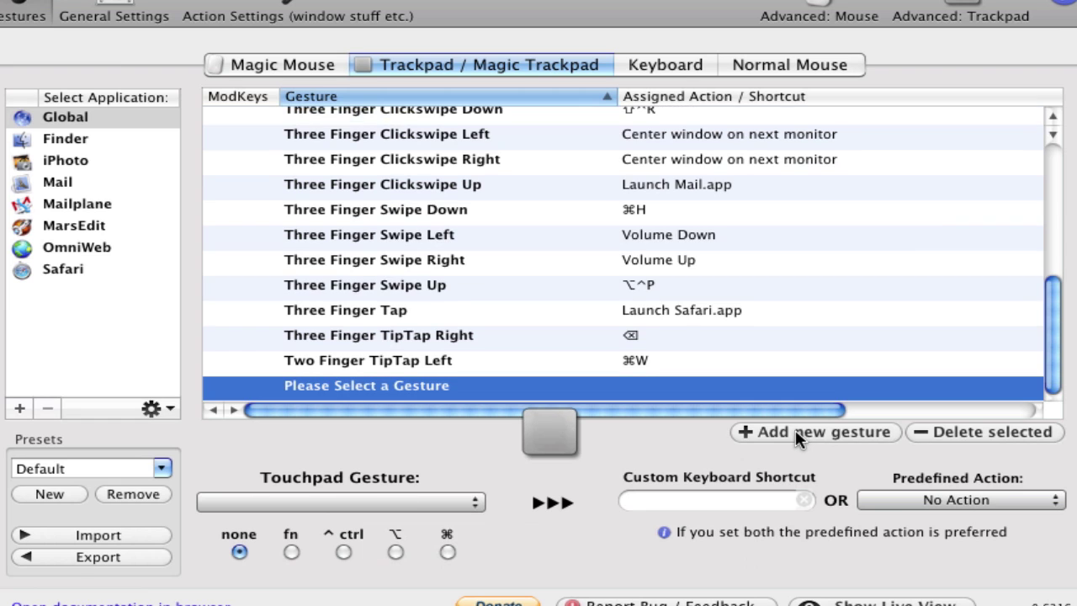
pyautogui.click(372, 500)
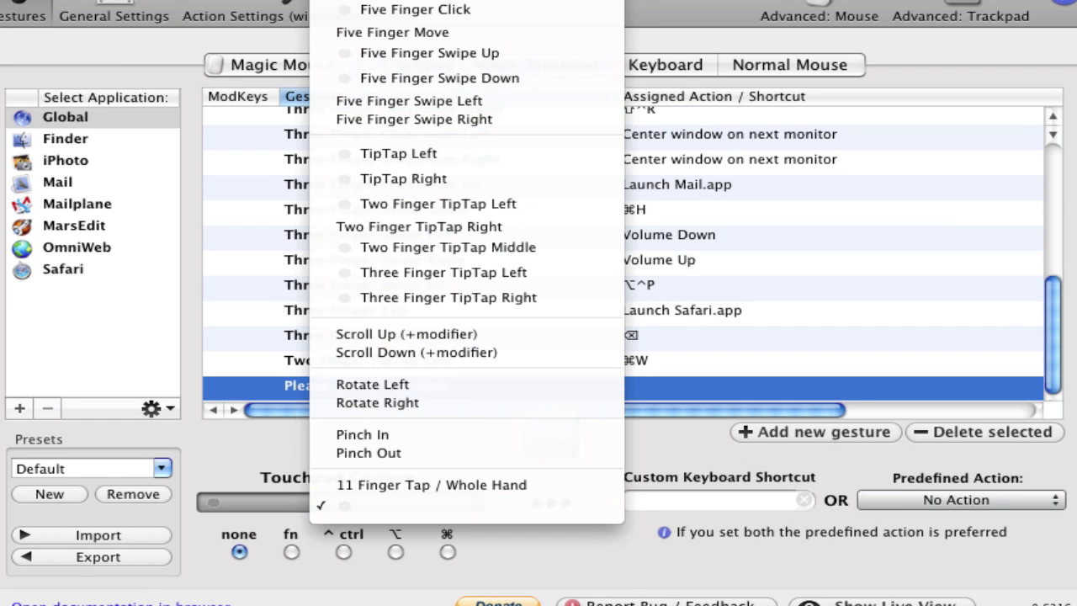
pyautogui.scroll(5, 468, 121)
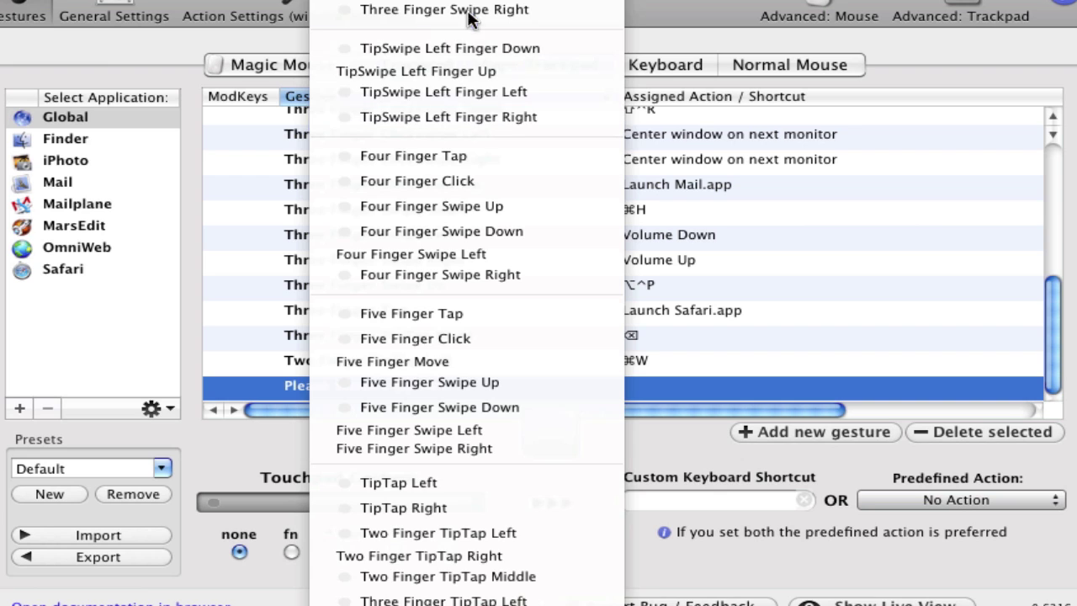
pyautogui.click(458, 71)
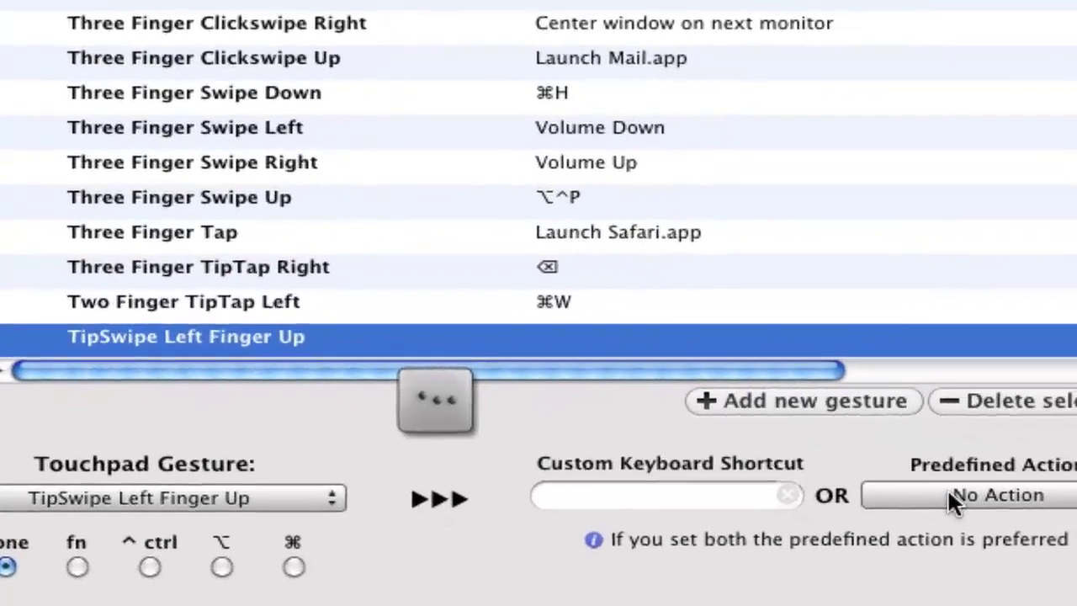
# Step: Look through the predefined actions available for the TipSwipe Left Finger Up gesture and close the list without choosing one
pyautogui.click(982, 511)
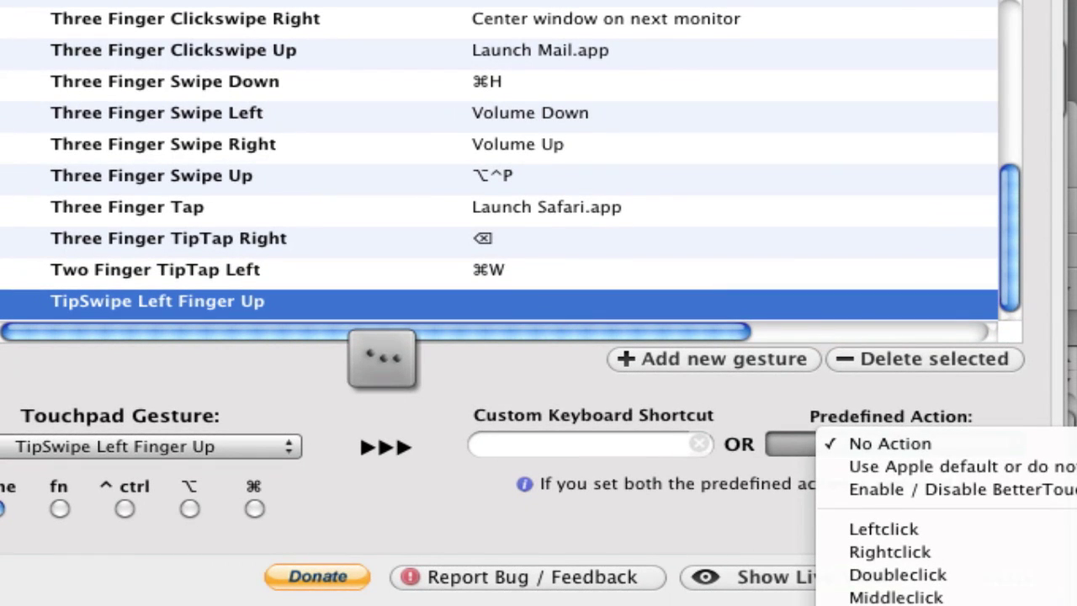
pyautogui.scroll(-5, 945, 516)
pyautogui.scroll(-5, 942, 504)
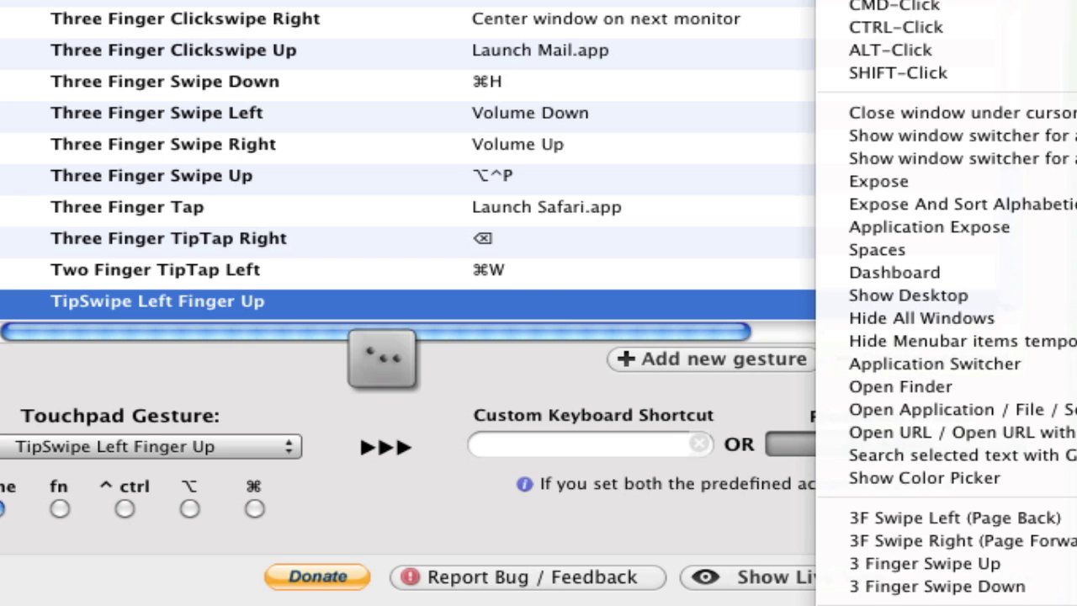
pyautogui.scroll(-11, 945, 337)
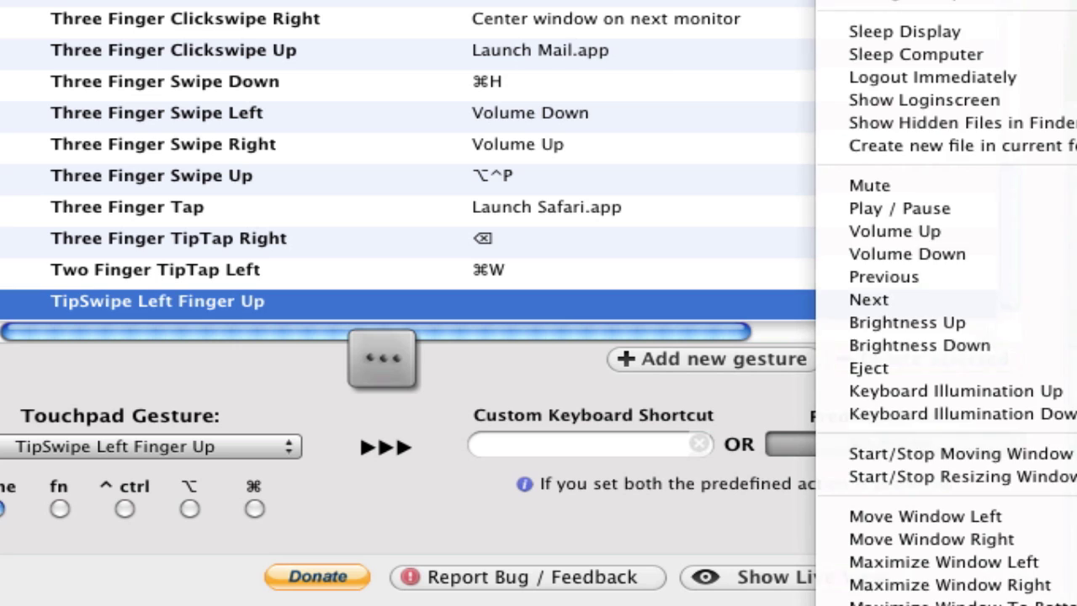
pyautogui.press('Escape')
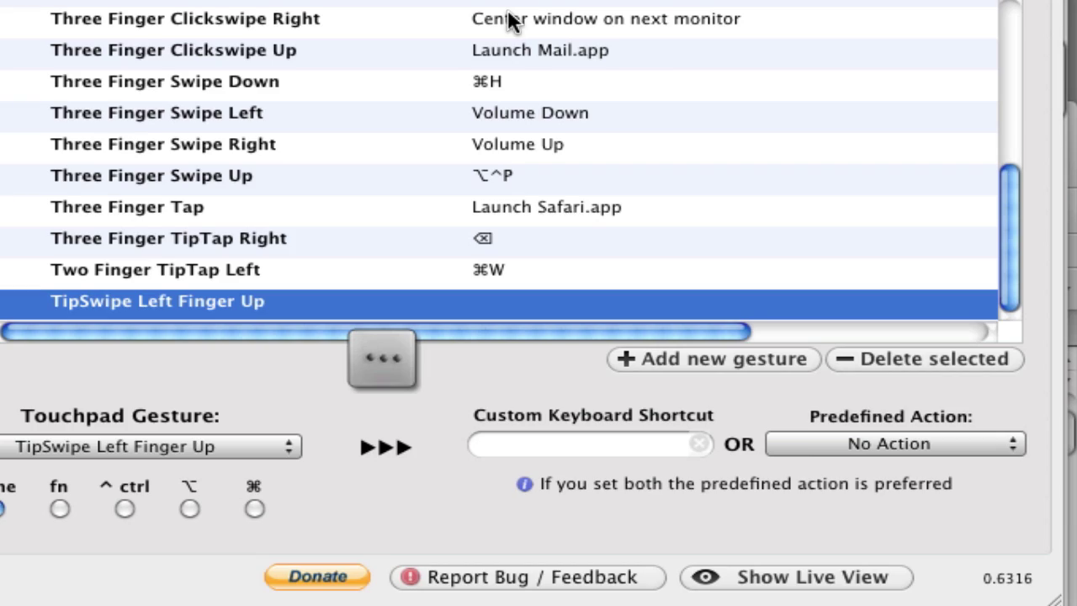
# Step: Show the screen capture crosshair over the Gestures window, dismiss it, and return focus to that window
pyautogui.hotkey('ctrl', 'alt', 'p')
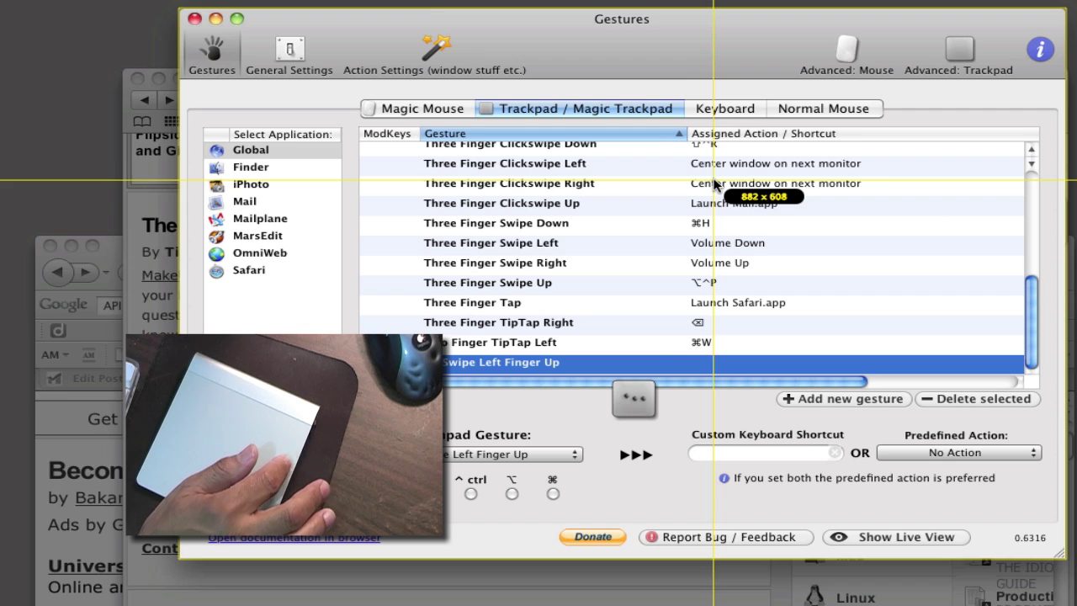
pyautogui.press('Escape')
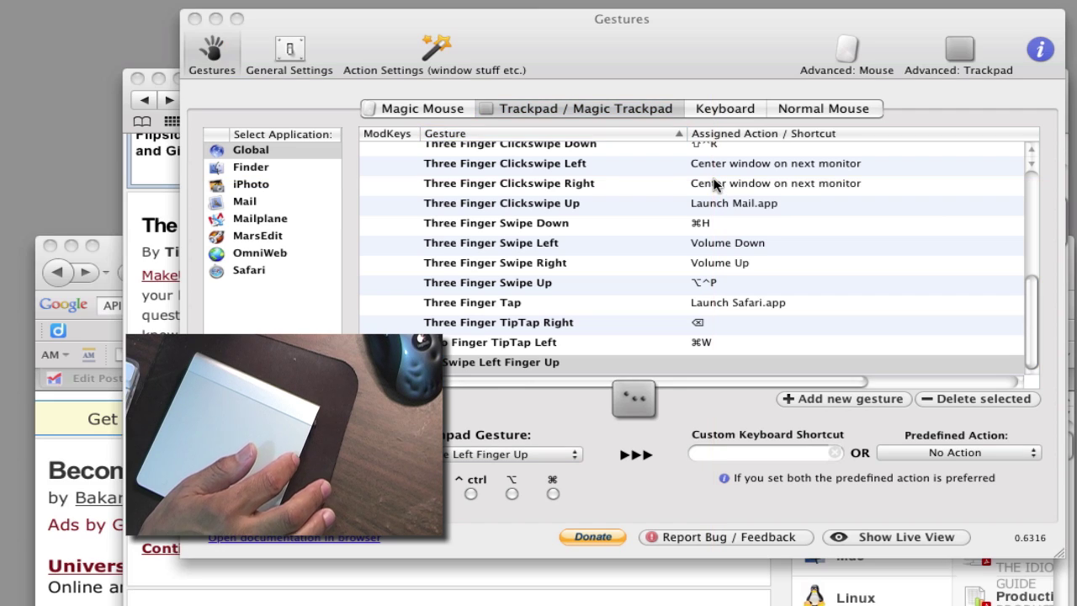
pyautogui.click(662, 57)
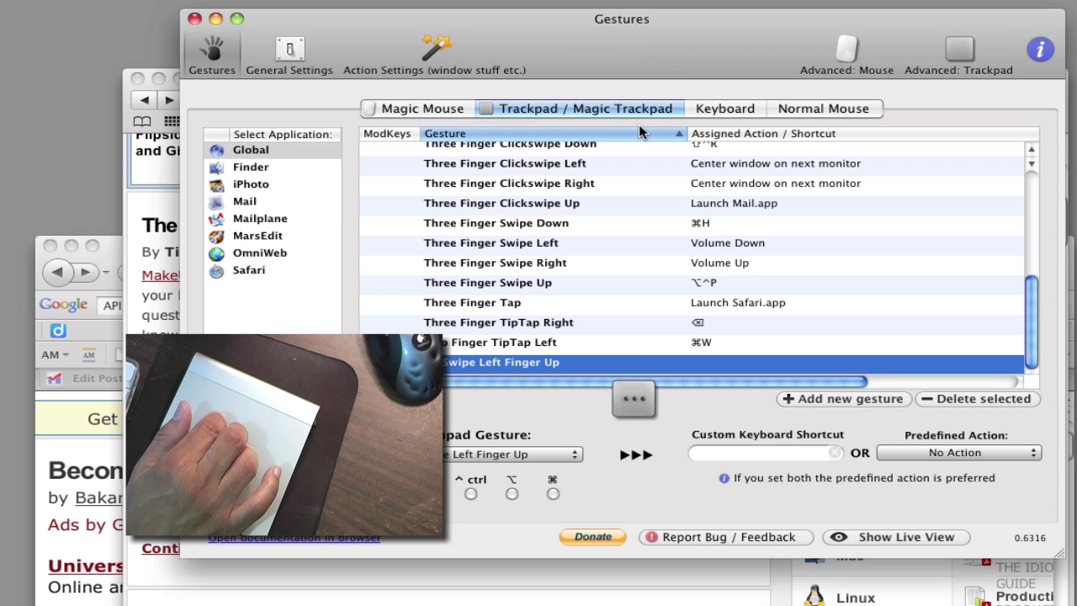
# Step: Bring up Safari and hide it again, and open, reposition and close a new iGoogle window
pyautogui.press('super+Tab')
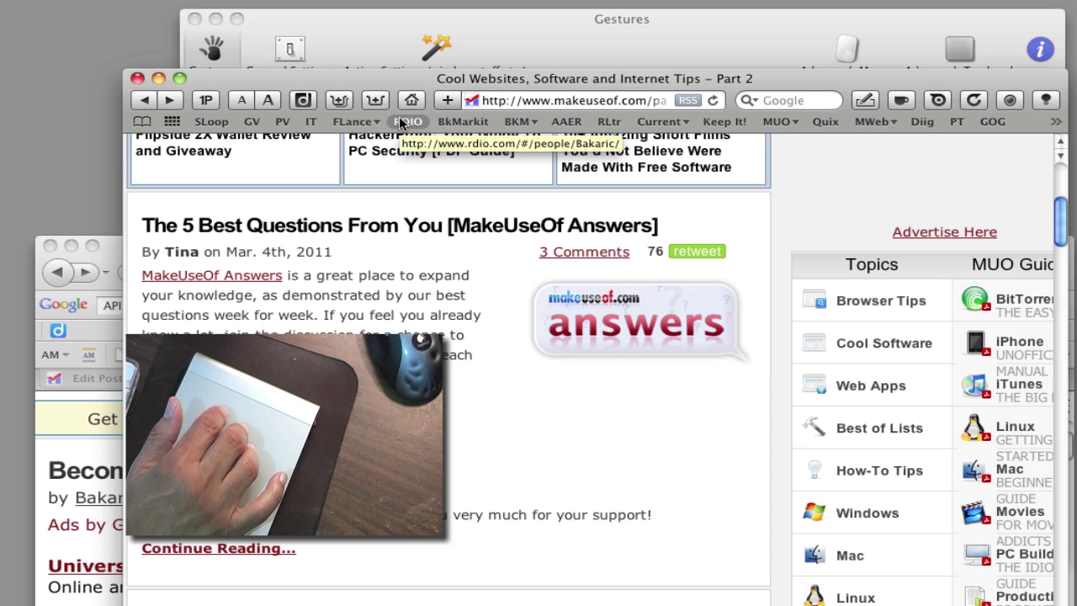
pyautogui.press('super+h')
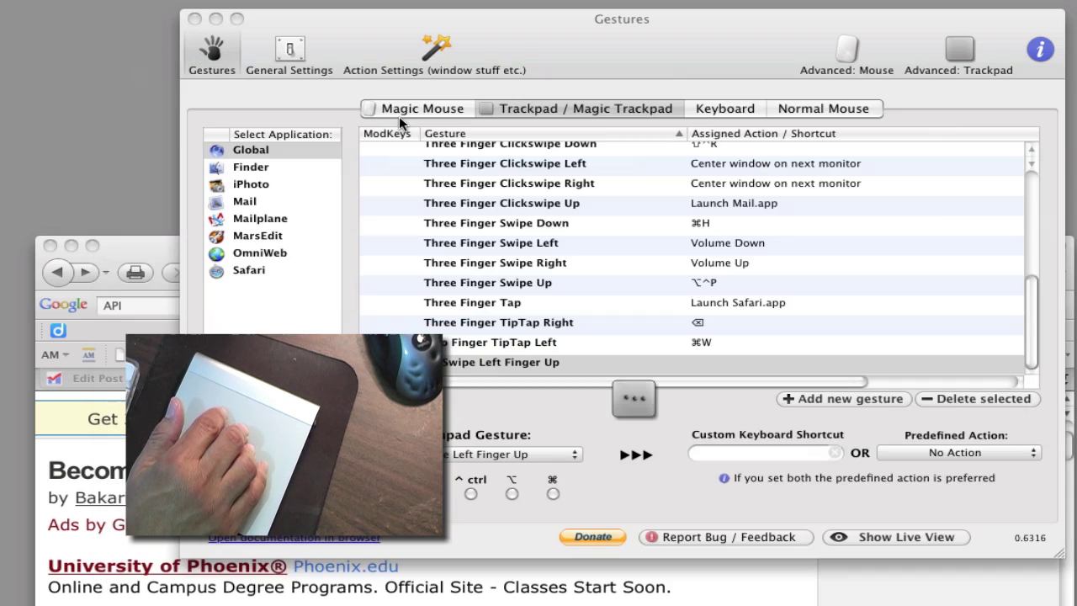
pyautogui.press('super+n')
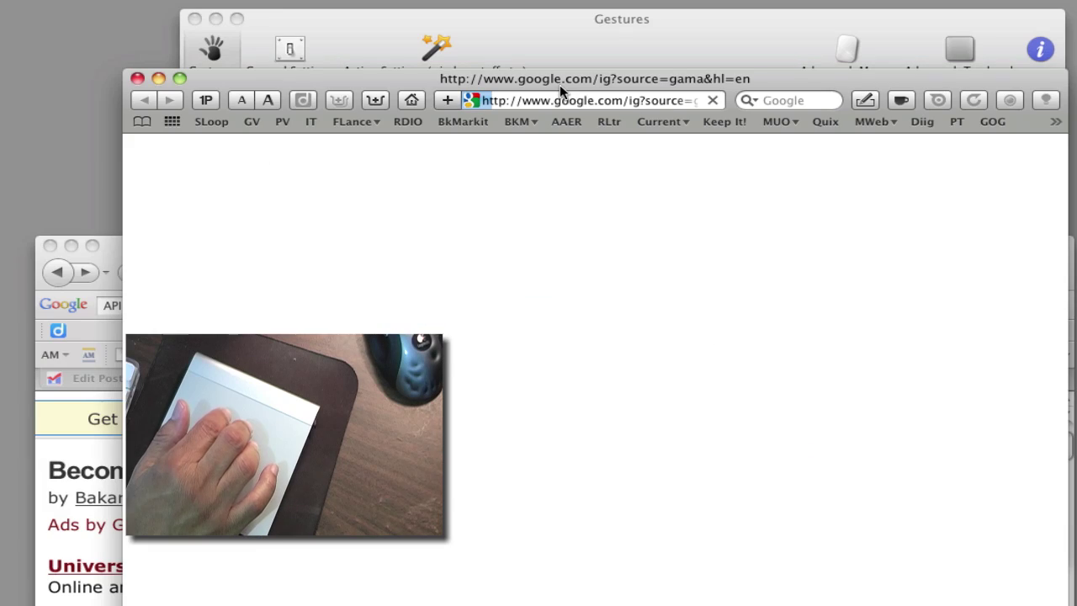
pyautogui.moveTo(585, 82); pyautogui.dragTo(564, 49)
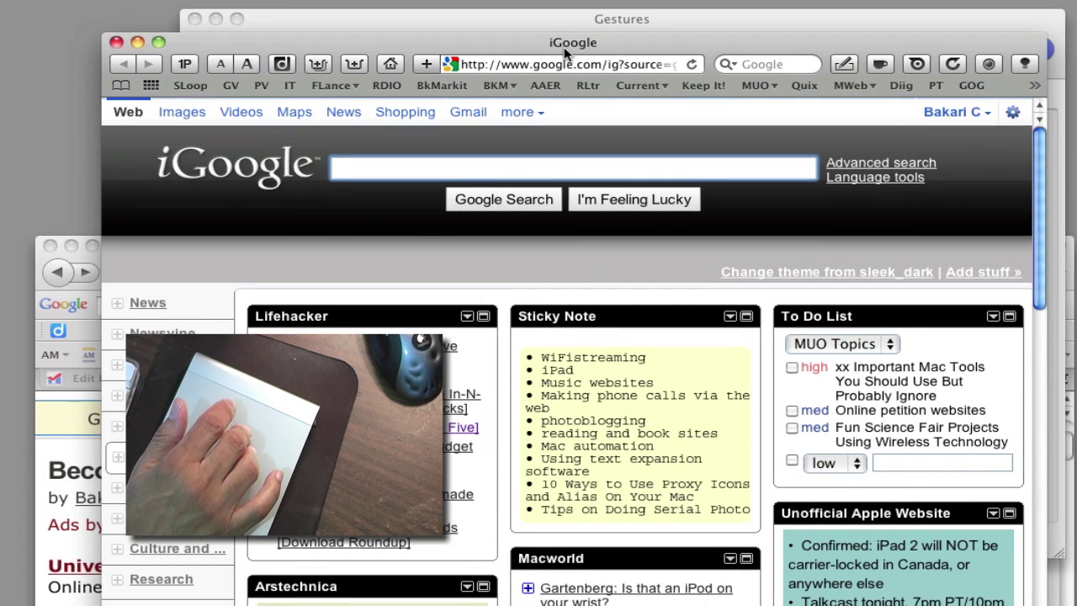
pyautogui.press('super+w')
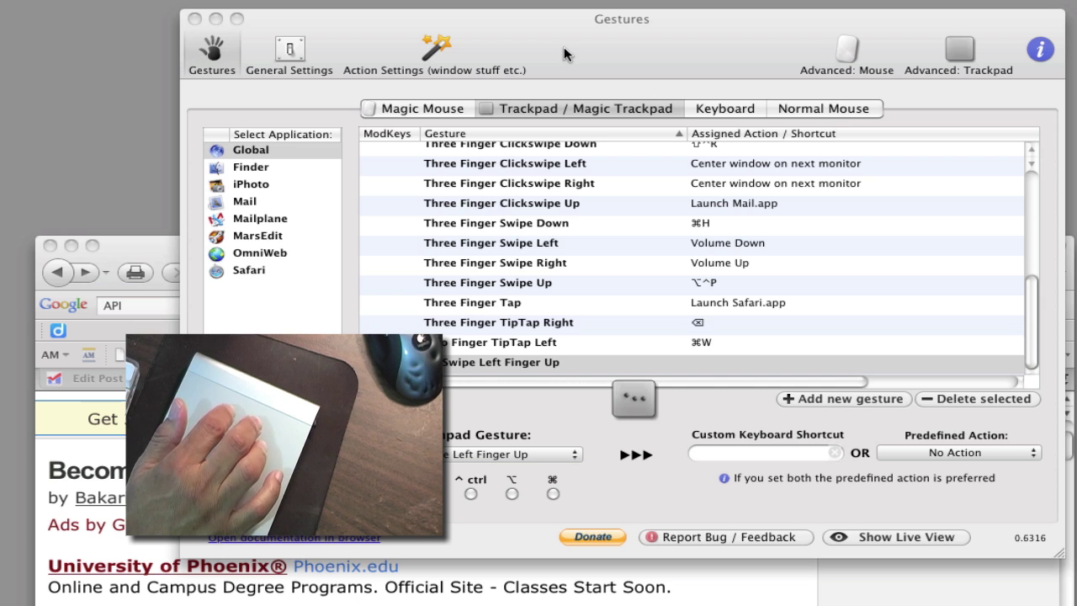
# Step: Open a new Safari window on iGoogle, add two blank tabs, and close both tabs again
pyautogui.press('super+n')
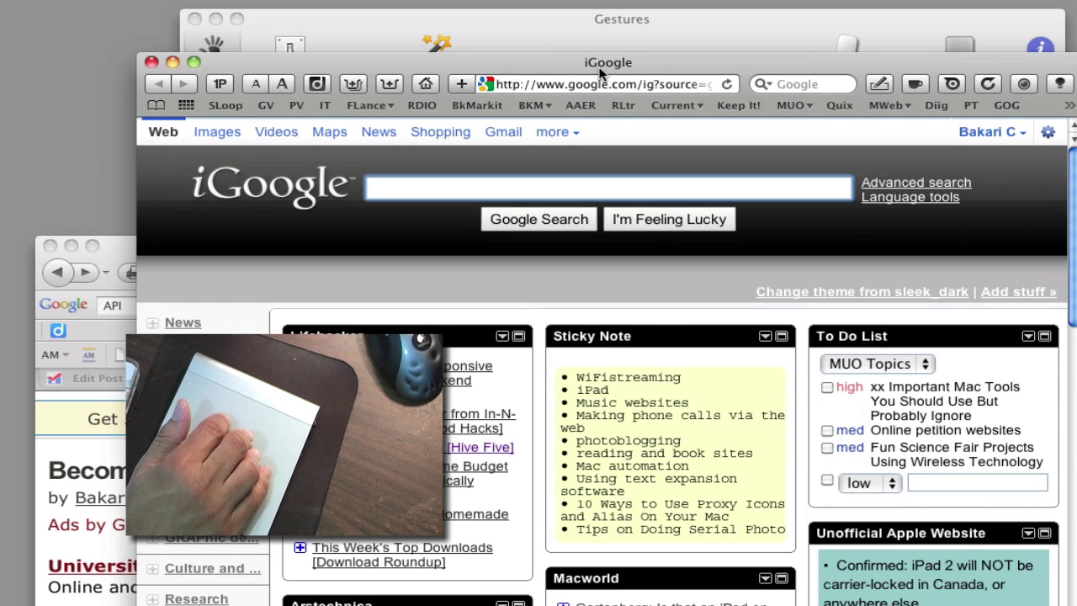
pyautogui.press('super+t')
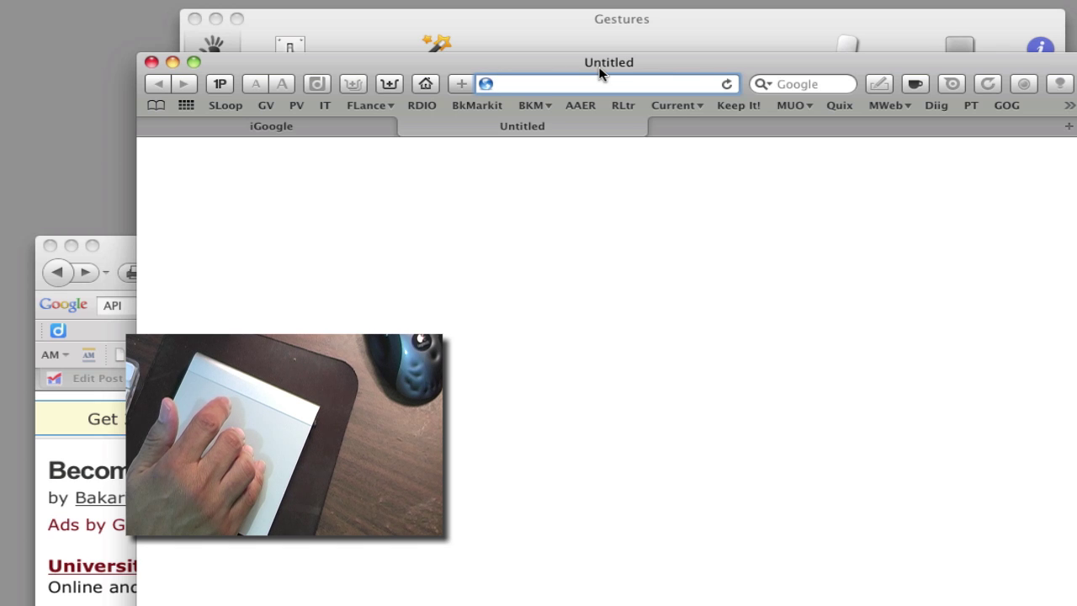
pyautogui.press('super+t')
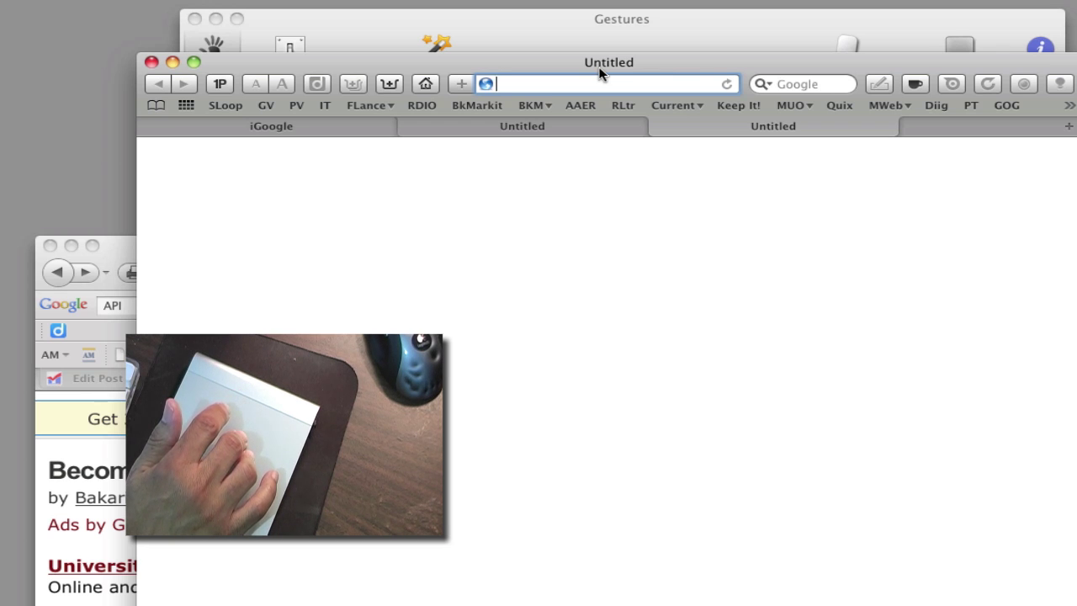
pyautogui.press('super+w')
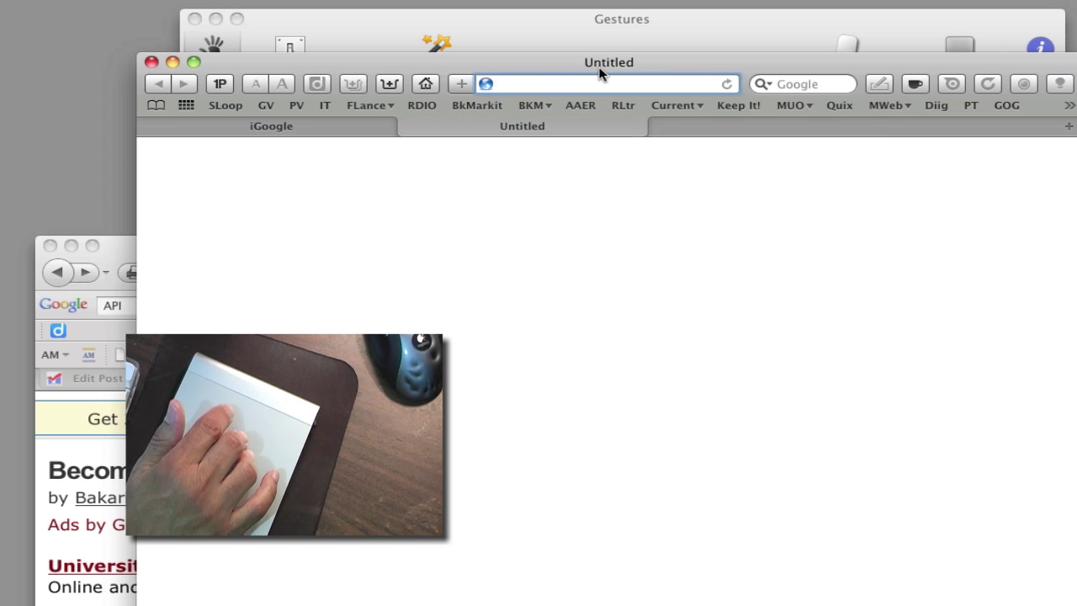
pyautogui.press('super+w')
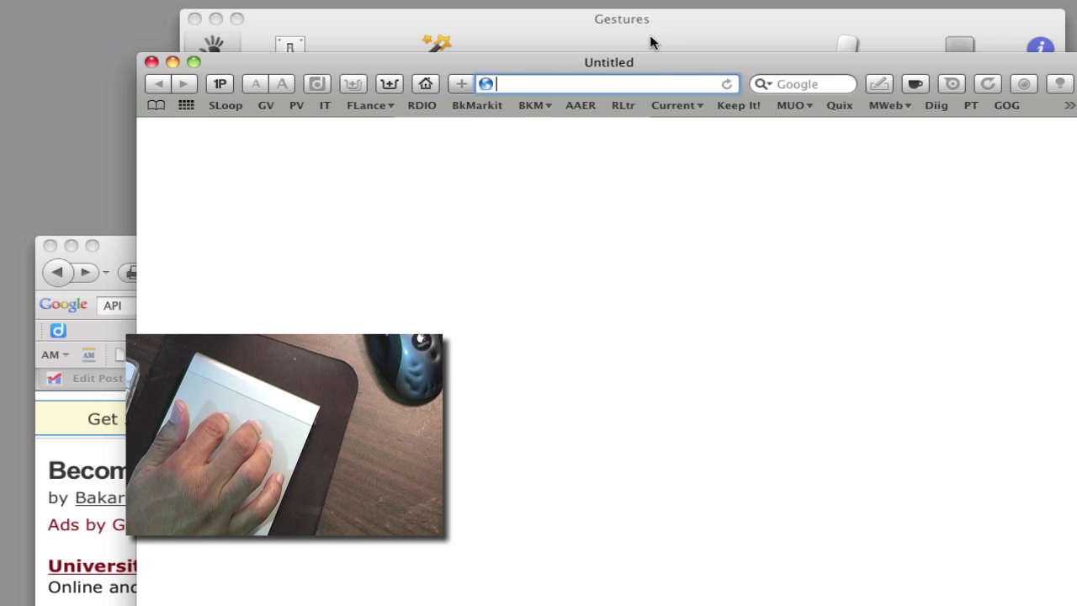
pyautogui.press('super+shift+h')
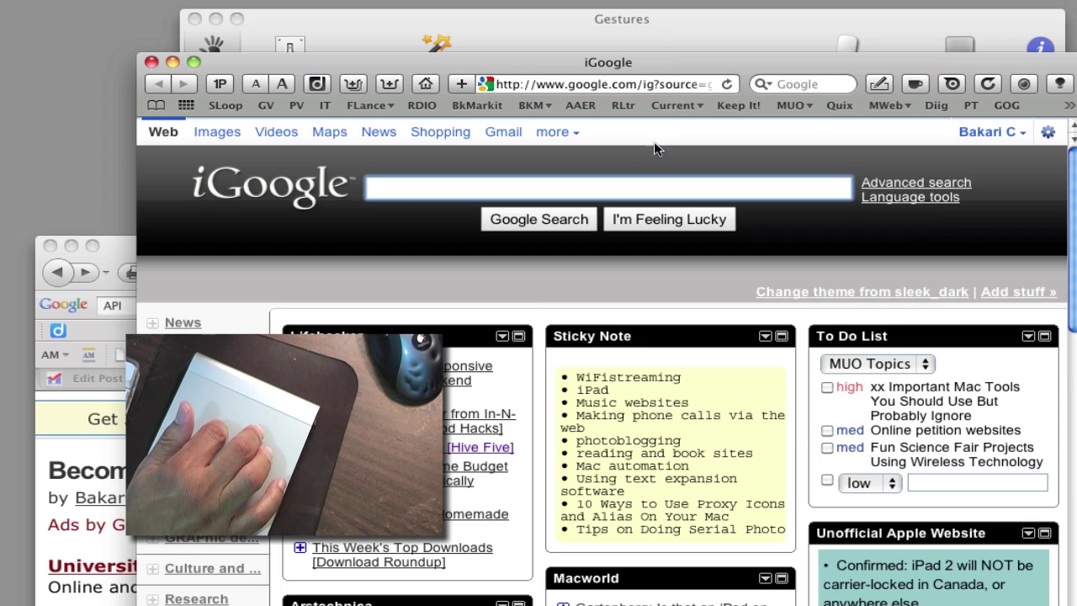
# Step: Return to the Gestures window and review the trackpad gestures assigned for iPhoto, Mail, Mailplane, MarsEdit and Global
pyautogui.click(689, 34)
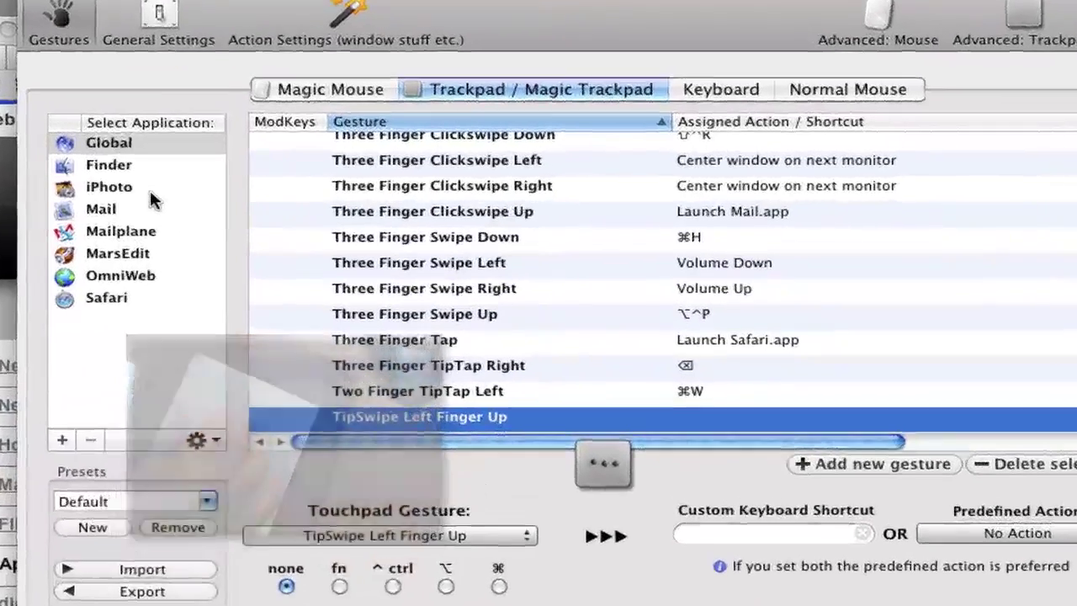
pyautogui.click(151, 194)
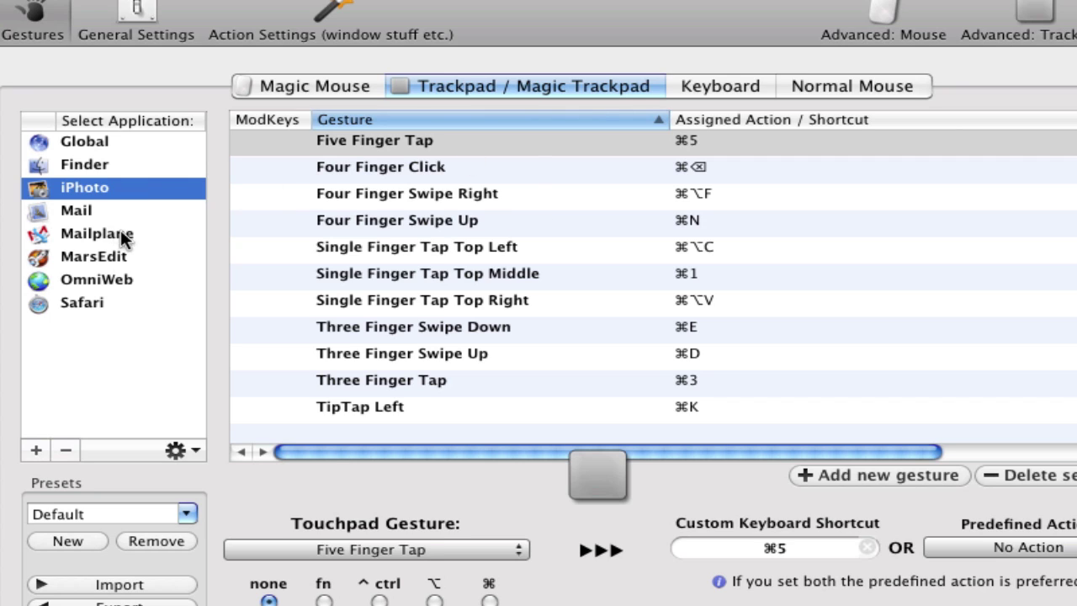
pyautogui.click(124, 220)
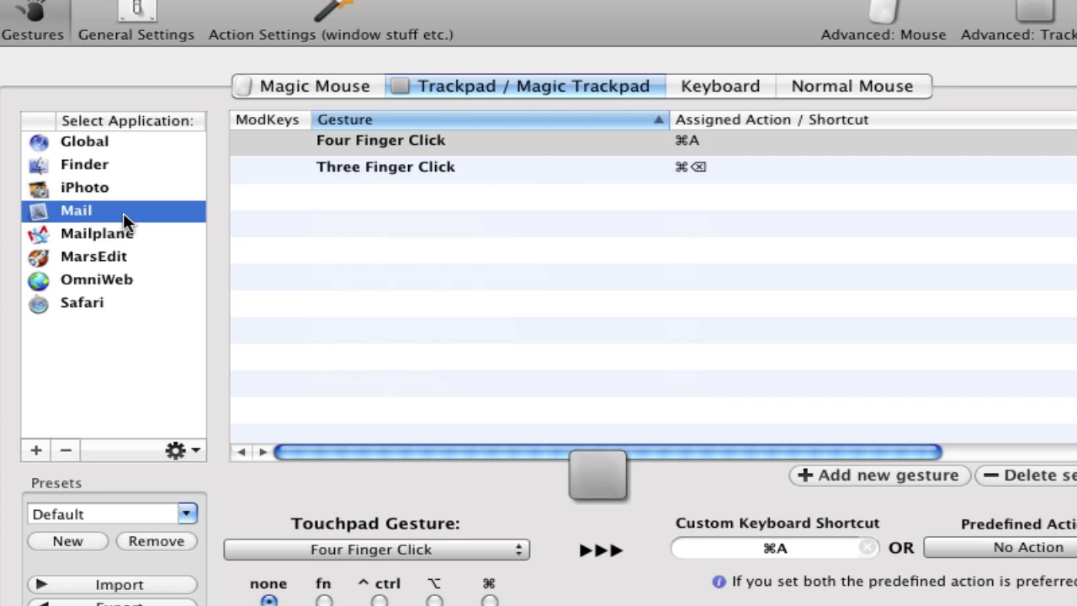
pyautogui.click(165, 239)
pyautogui.click(156, 258)
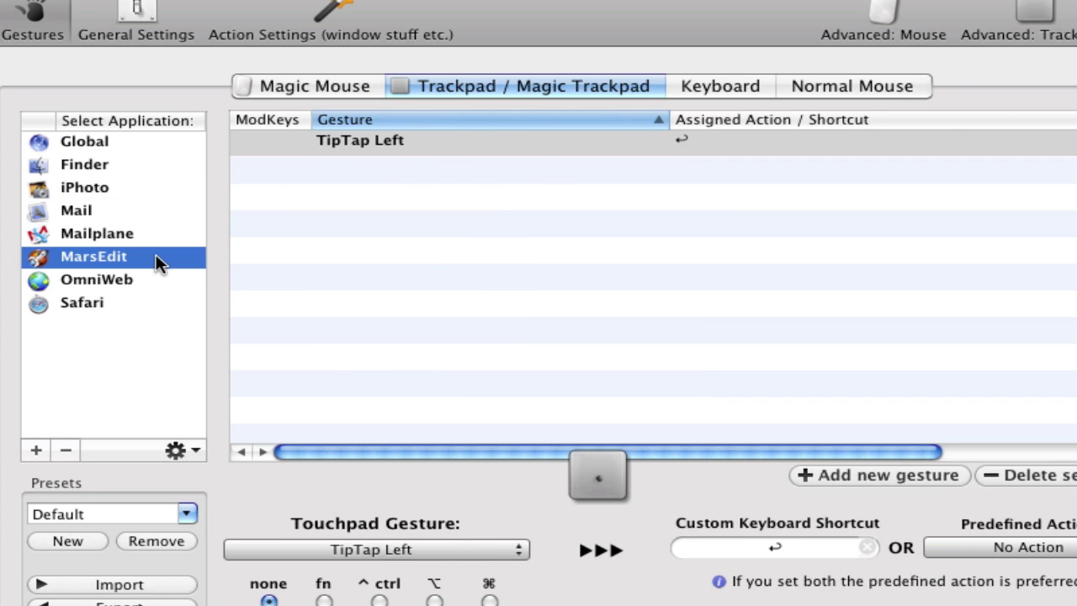
pyautogui.click(152, 143)
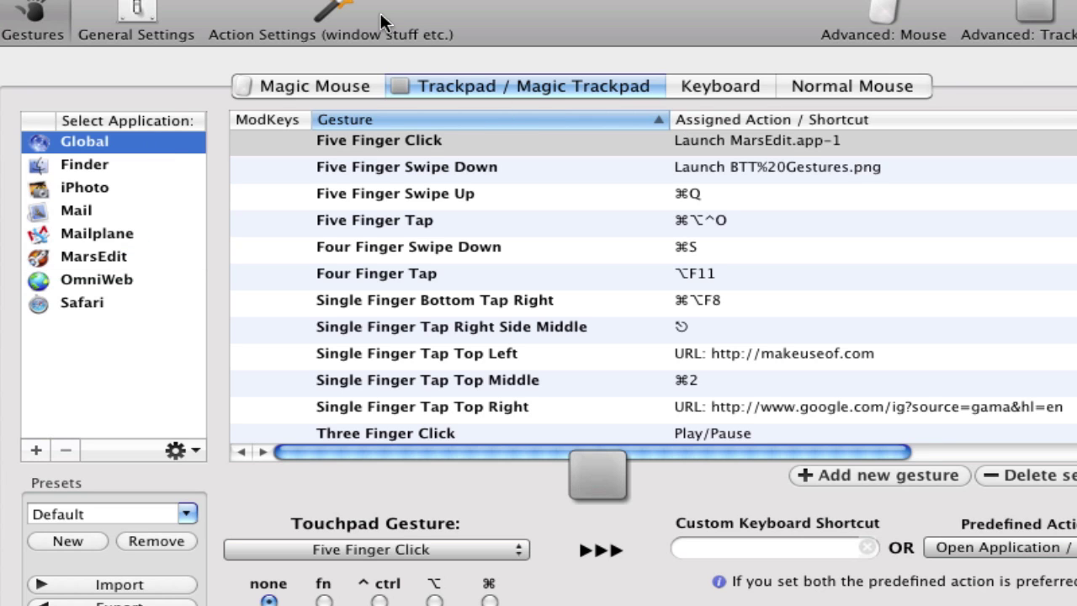